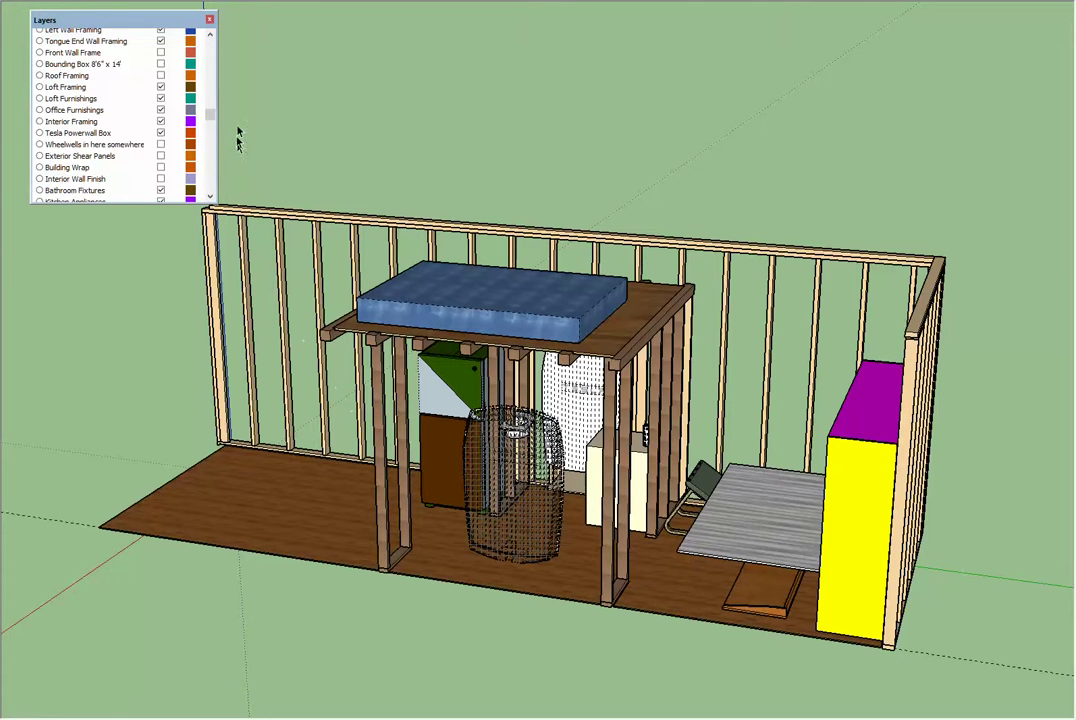
Step: Select the whole layer list in the Layers panel, from Layer0 through Loft Floor
drag(211, 113, 215, 57)
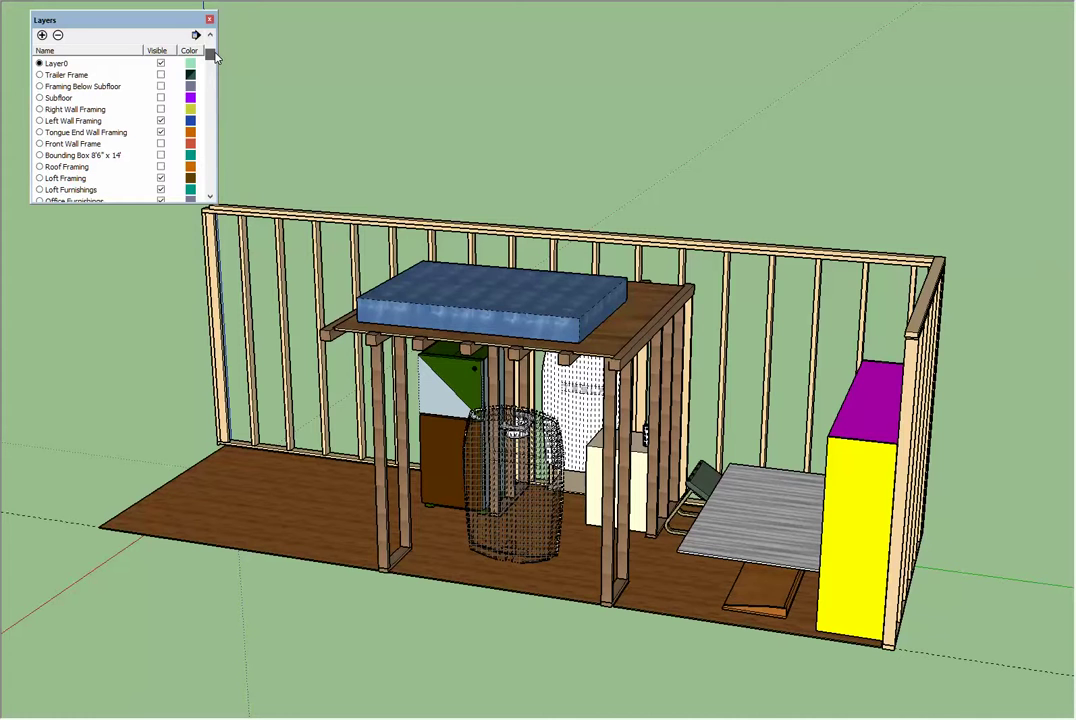
click(110, 63)
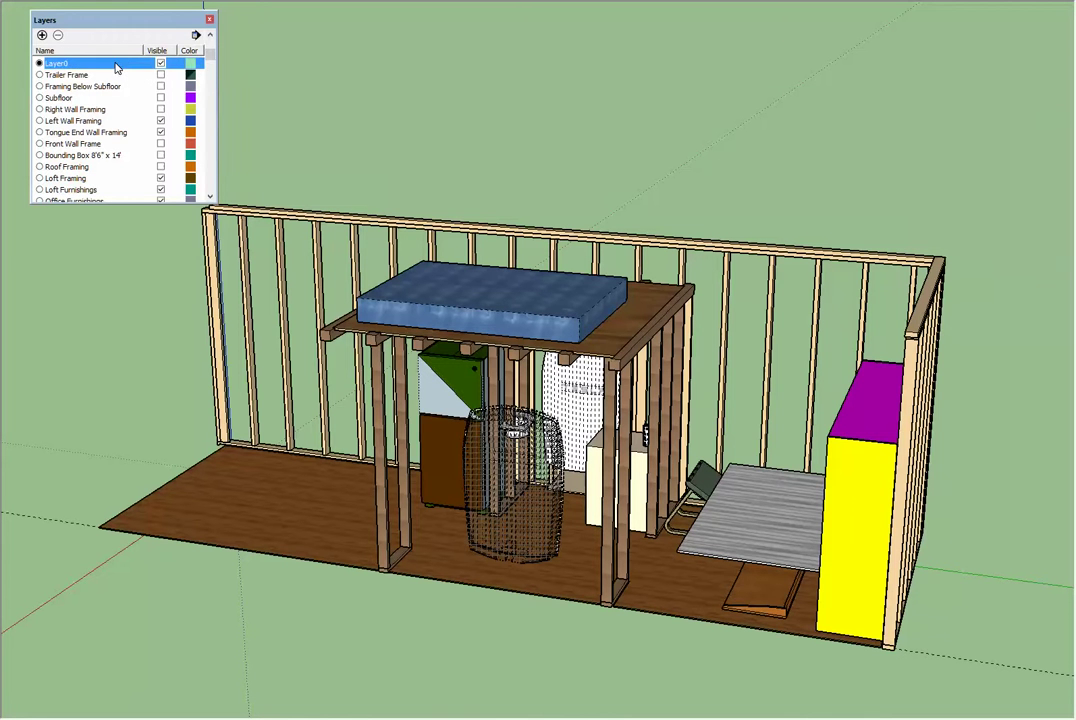
drag(211, 62, 209, 182)
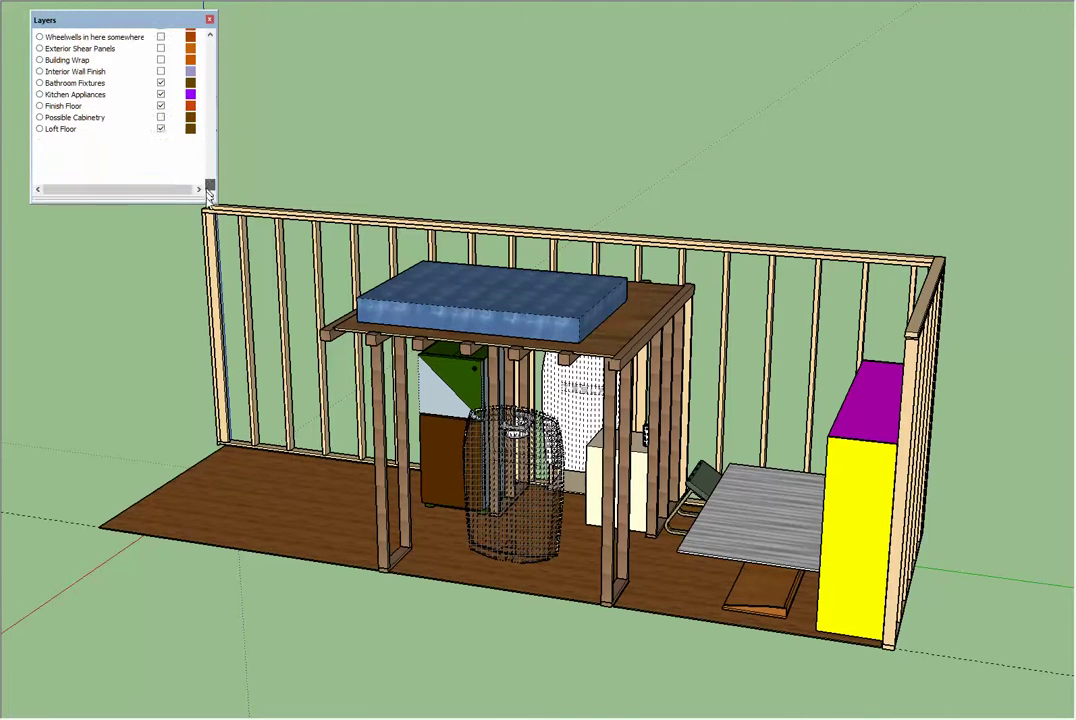
shift+click(74, 130)
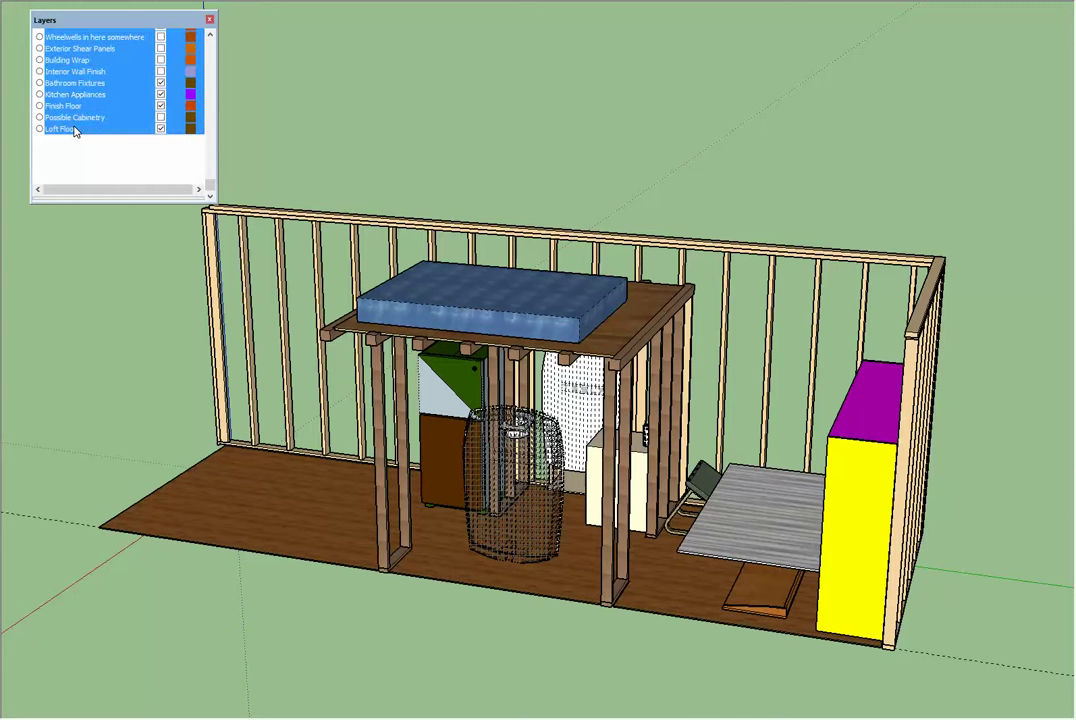
Step: Turn on all selected layers, then orbit to view the rafters and wrapped gable end
click(161, 118)
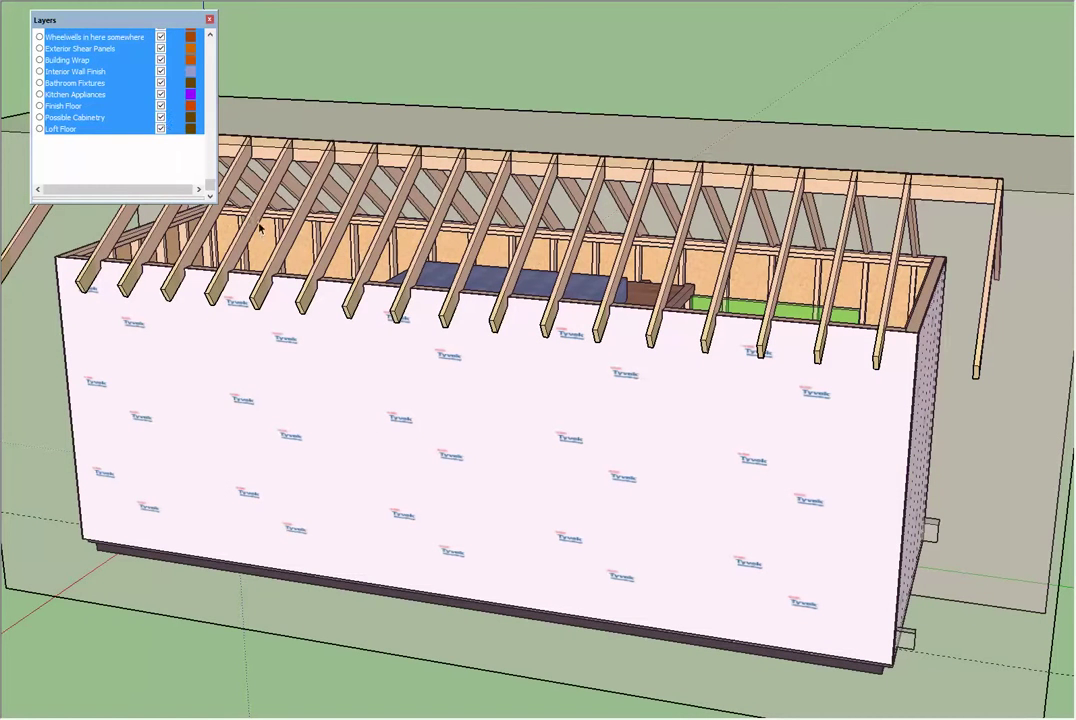
scroll(437, 400, down, 3)
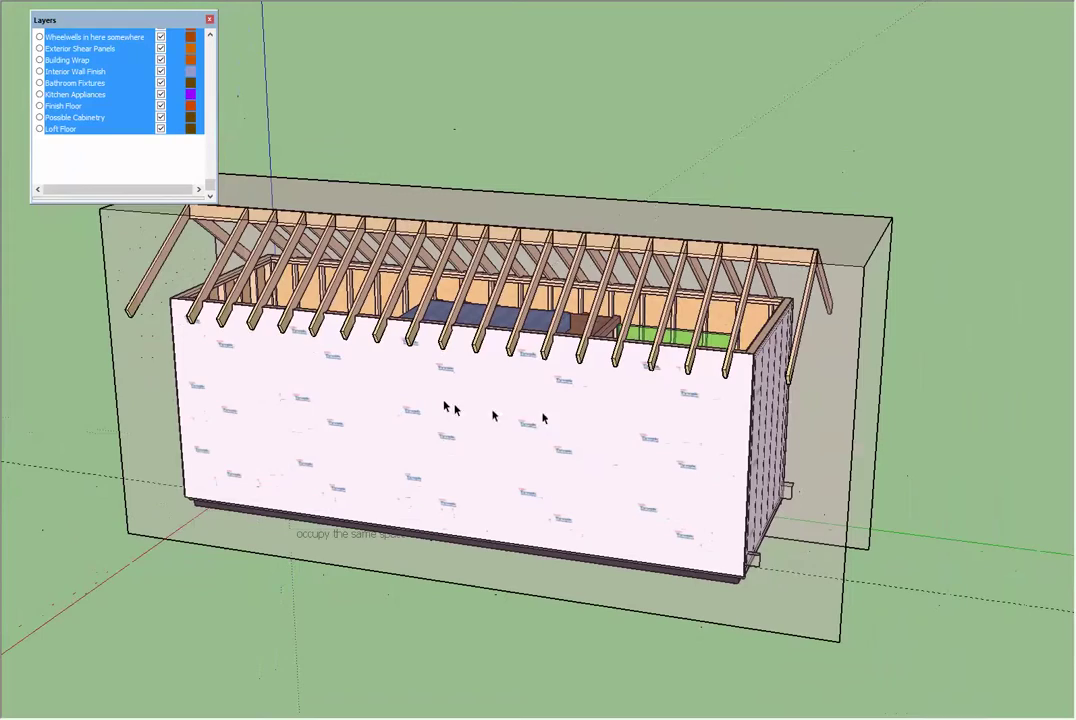
mouse_move(947, 456)
middle_down()
mouse_move(747, 442)
mouse_move(444, 322)
mouse_move(437, 297)
mouse_move(433, 432)
middle_up()
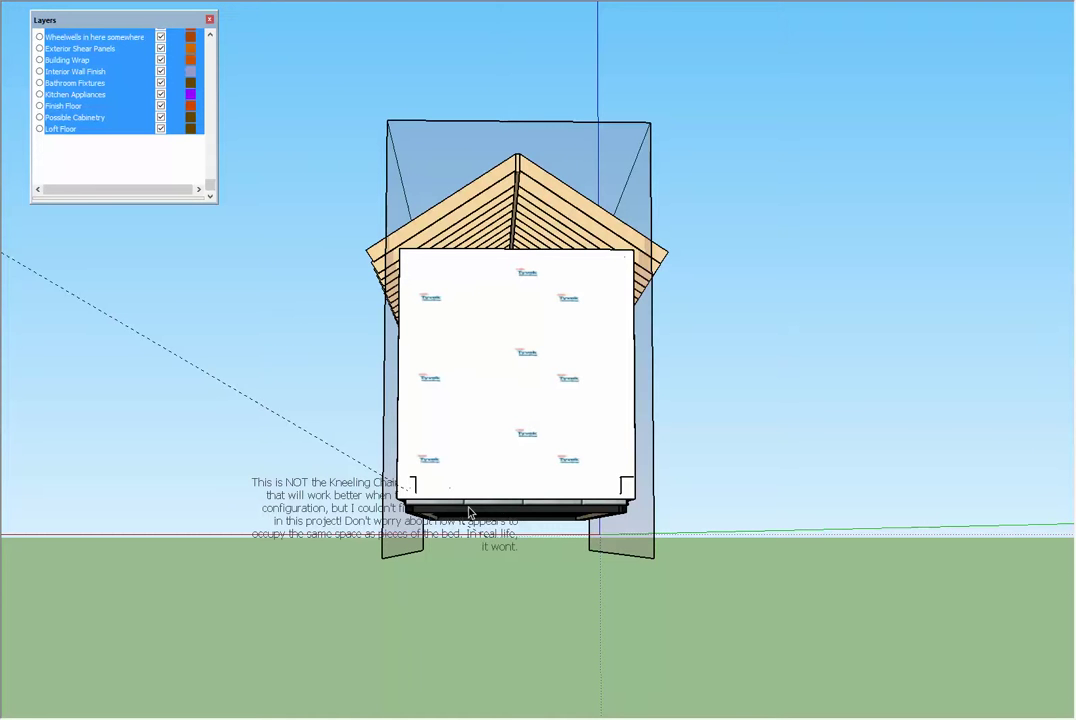
middle_drag(467, 508, 860, 504)
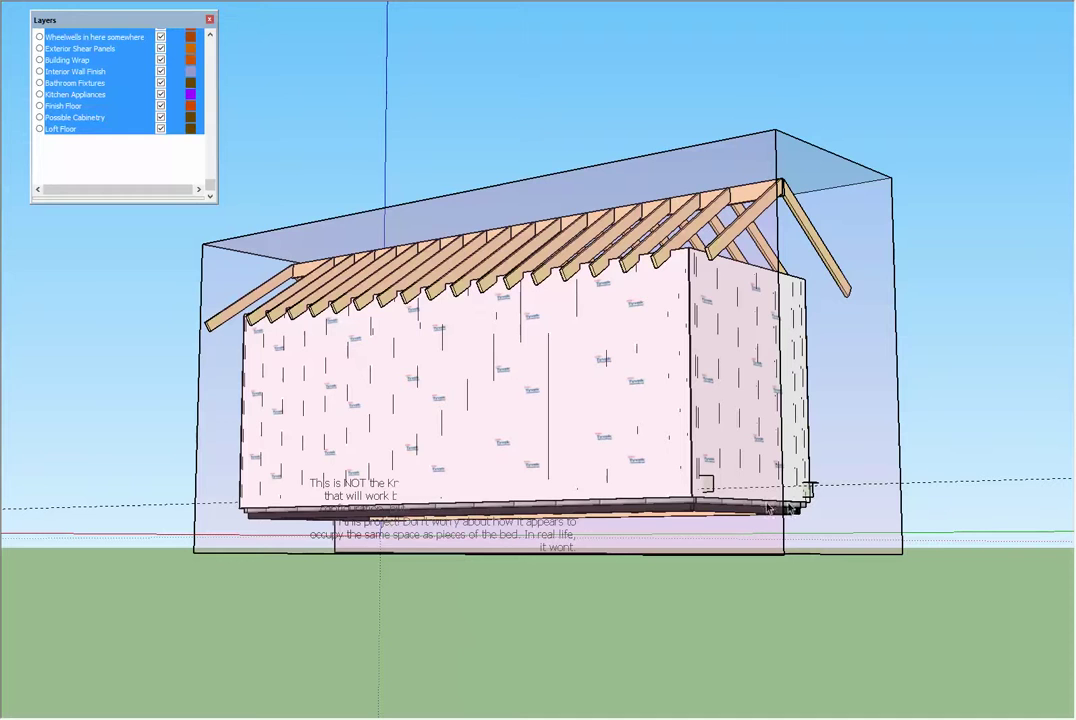
mouse_move(847, 430)
middle_down()
mouse_move(452, 461)
mouse_move(453, 422)
mouse_move(555, 432)
mouse_move(805, 401)
mouse_move(860, 383)
mouse_move(848, 377)
mouse_move(636, 449)
mouse_move(495, 454)
mouse_move(473, 471)
mouse_move(480, 462)
middle_up()
scroll(447, 527, up, 1)
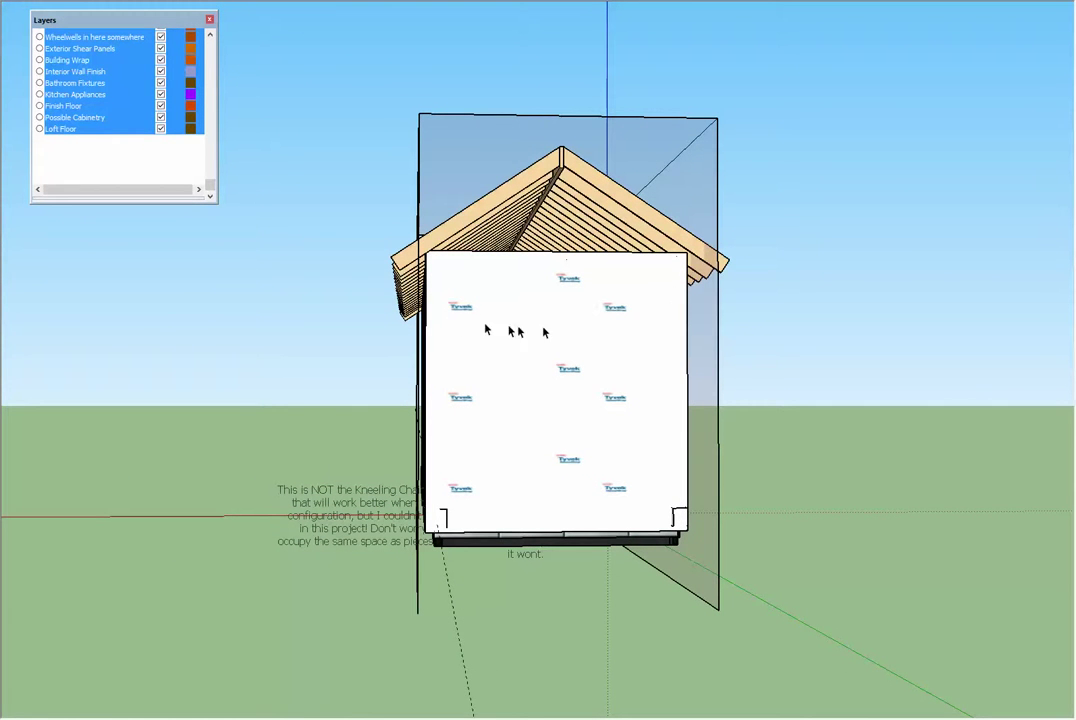
middle_drag(569, 328, 509, 365)
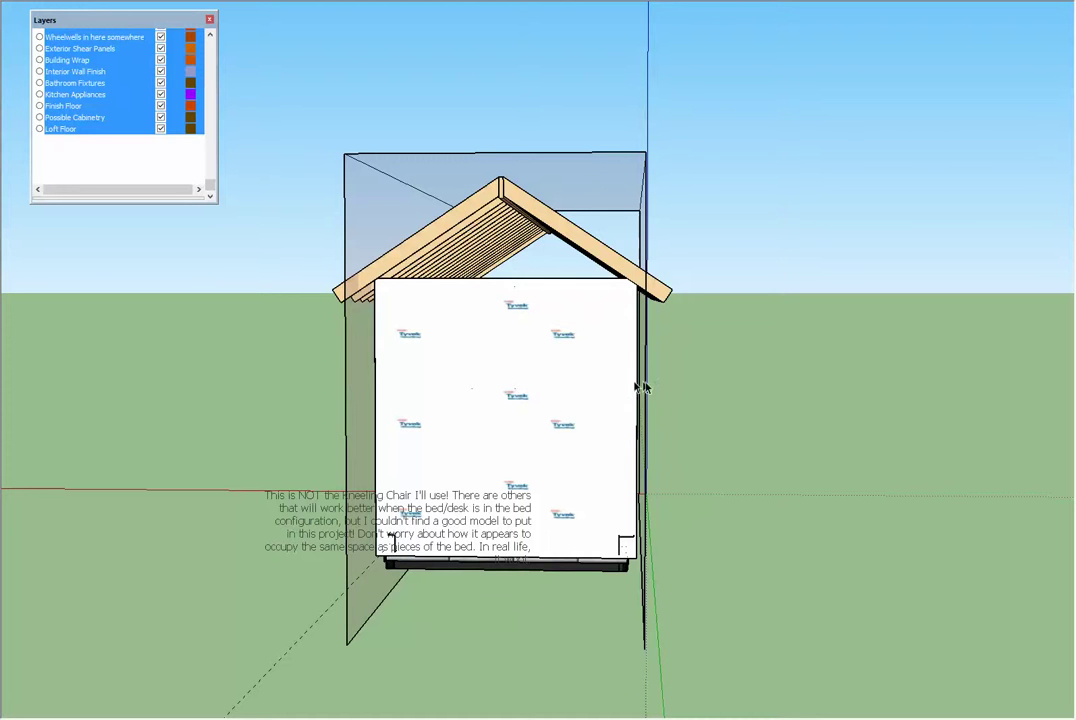
click(622, 432)
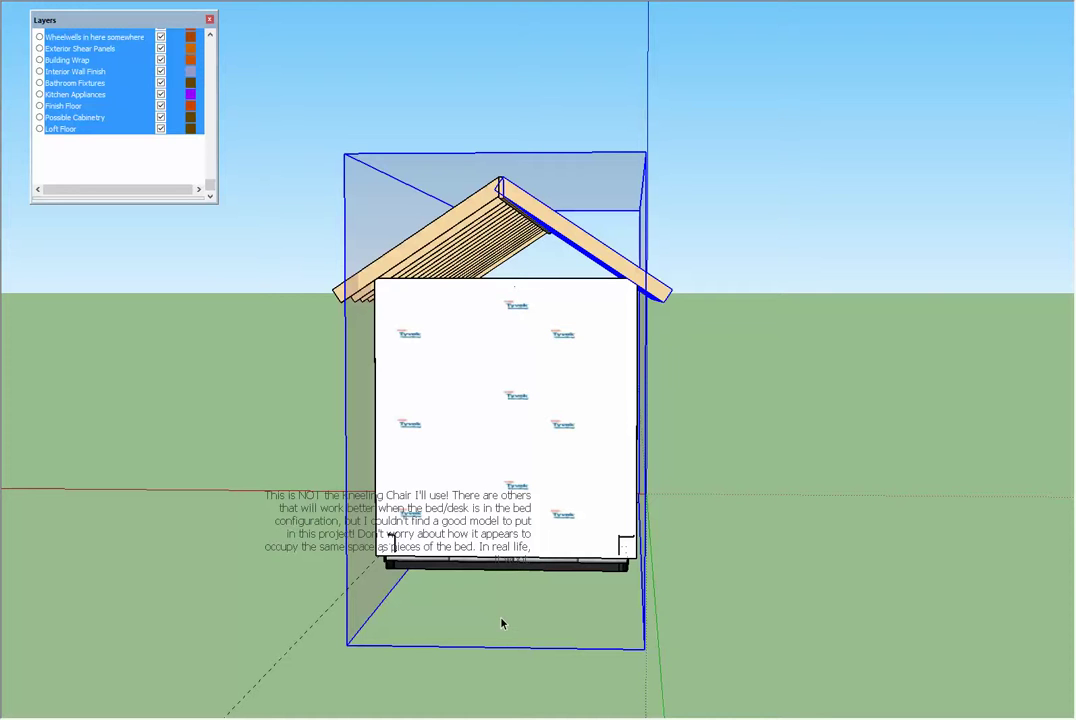
Step: Deselect the layers and hide the Bounding Box 8'6" x 14' layer
click(180, 147)
drag(207, 173, 221, 48)
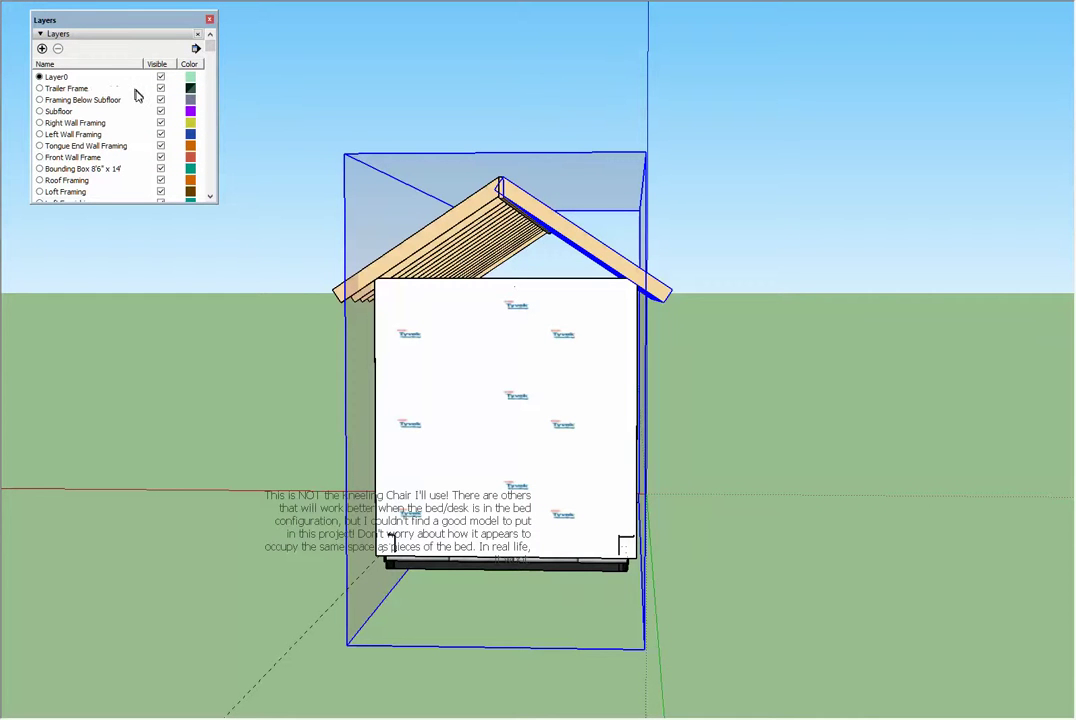
click(160, 169)
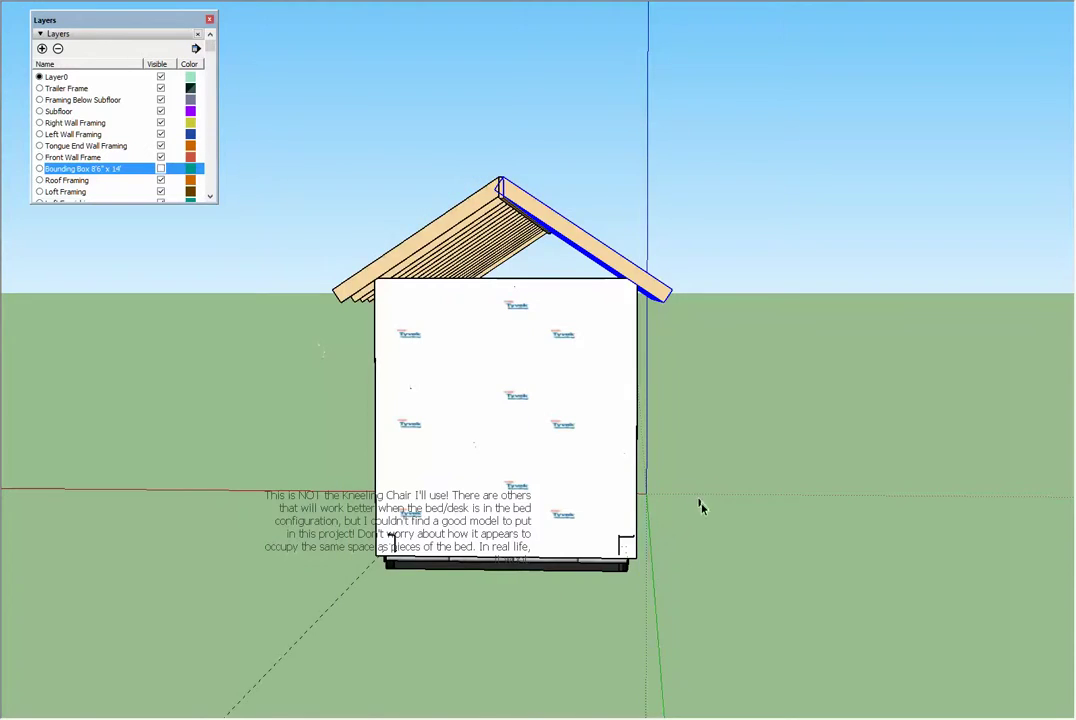
Step: Step through the perspective and side elevation scenes, then orbit around the house
key(Page_Down)
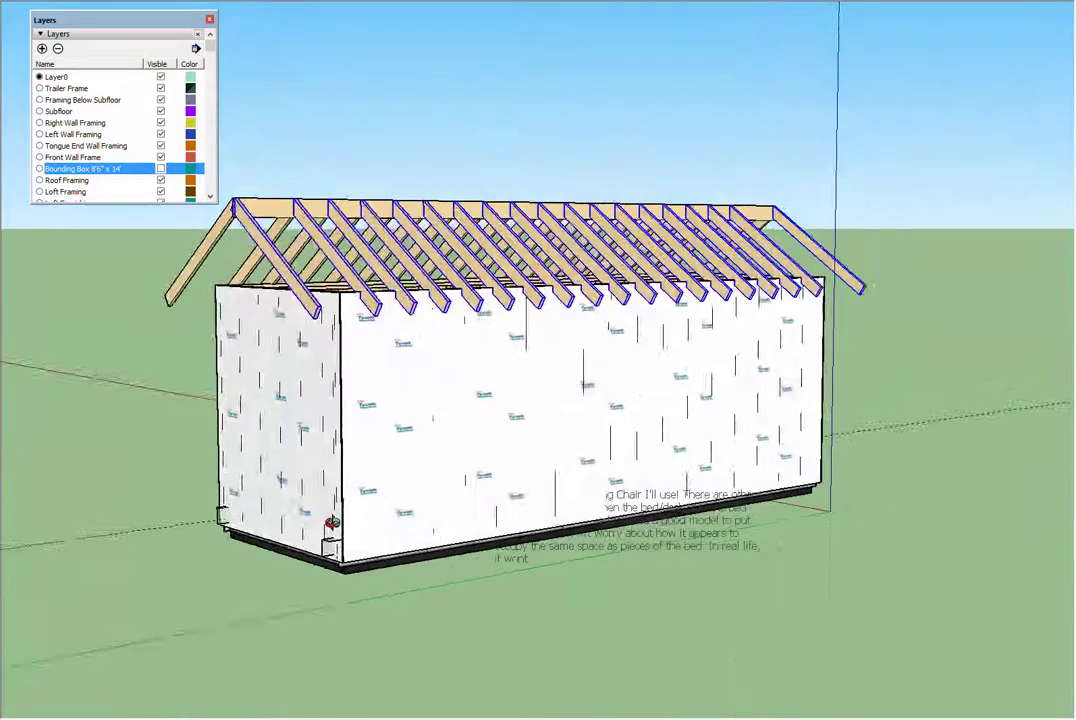
key(Page_Down)
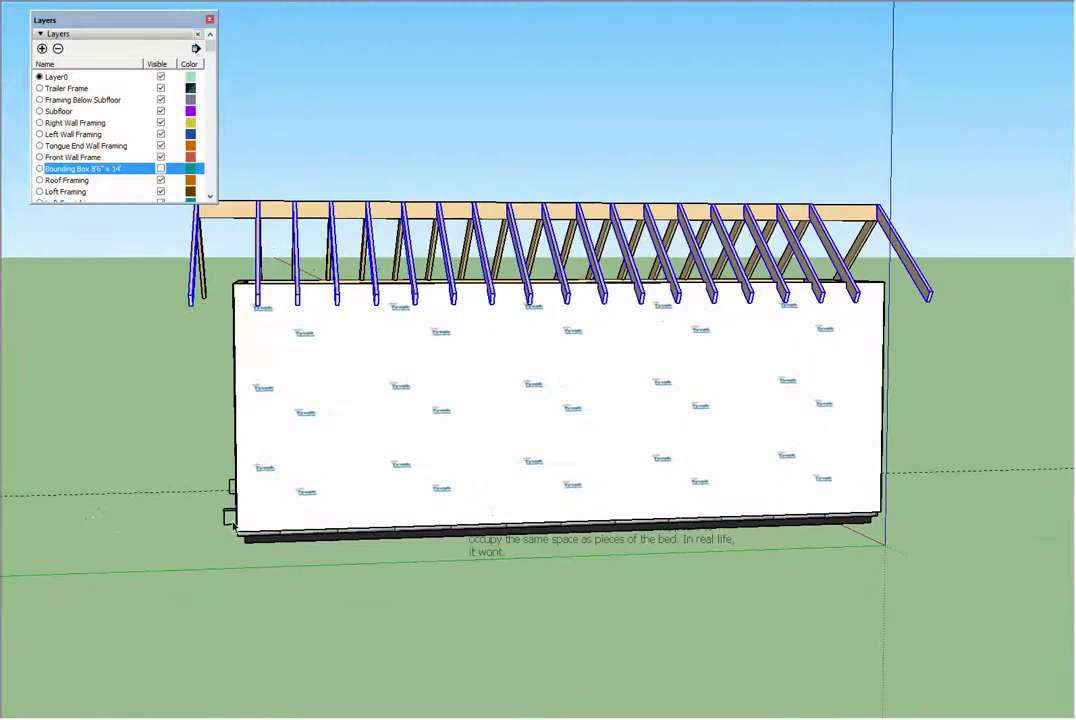
mouse_move(835, 595)
middle_down()
mouse_move(615, 565)
mouse_move(456, 569)
mouse_move(886, 540)
mouse_move(990, 516)
mouse_move(963, 528)
middle_up()
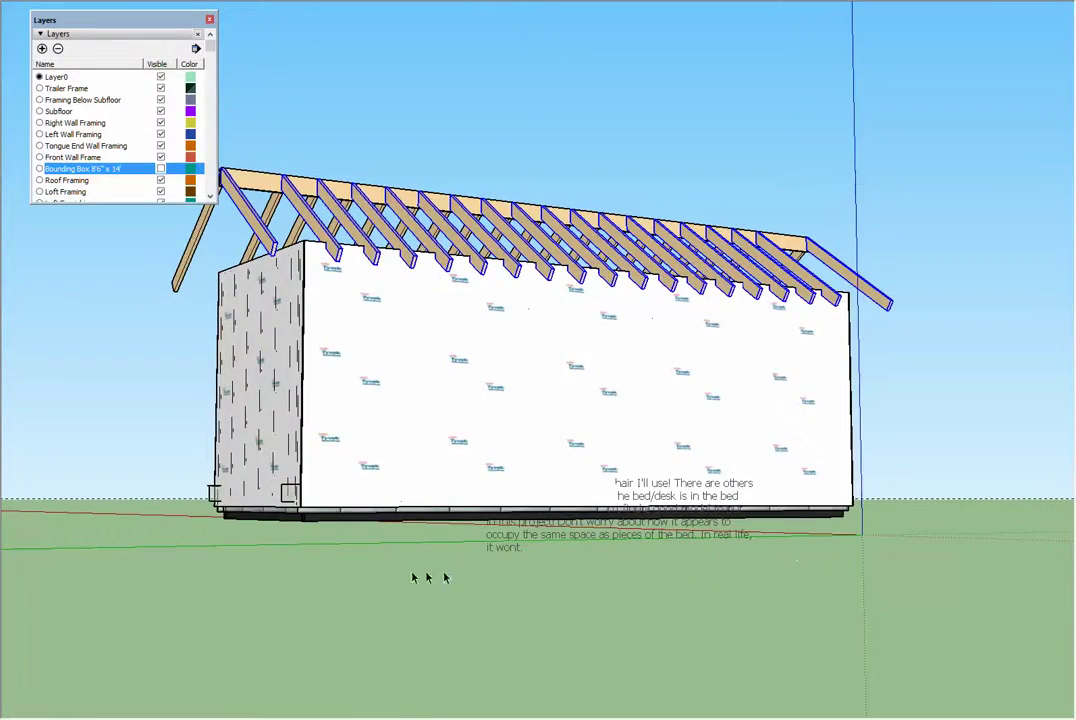
mouse_move(393, 577)
middle_down()
mouse_move(447, 576)
mouse_move(586, 610)
mouse_move(859, 584)
middle_up()
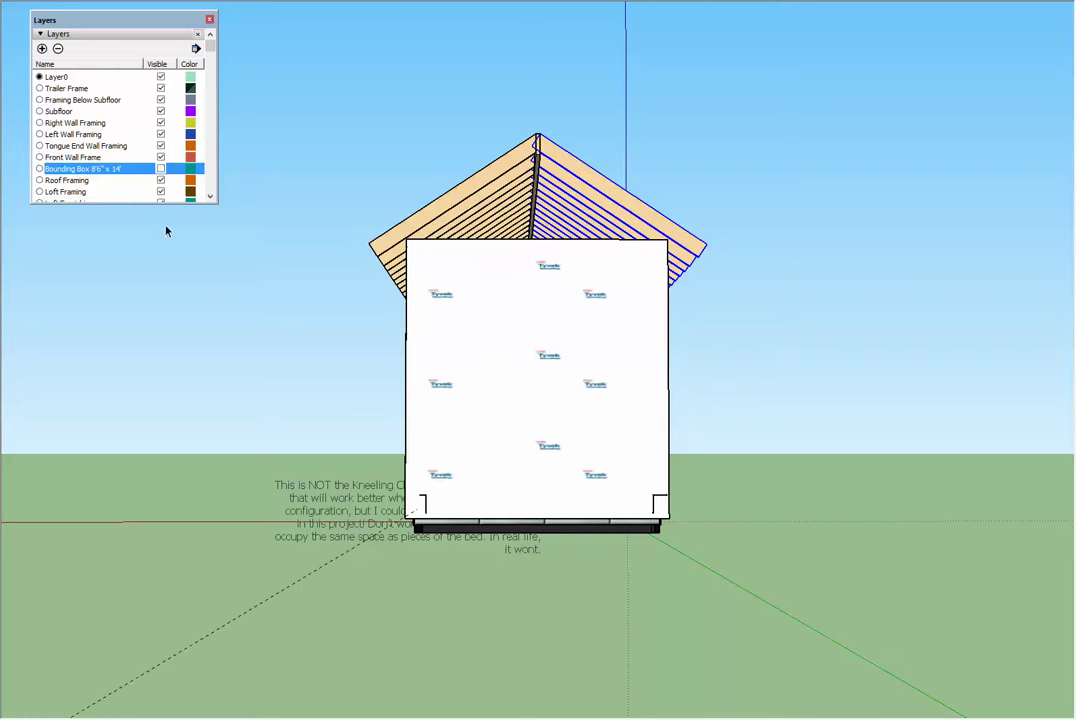
mouse_move(252, 354)
middle_down()
mouse_move(303, 416)
mouse_move(343, 413)
mouse_move(326, 450)
middle_up()
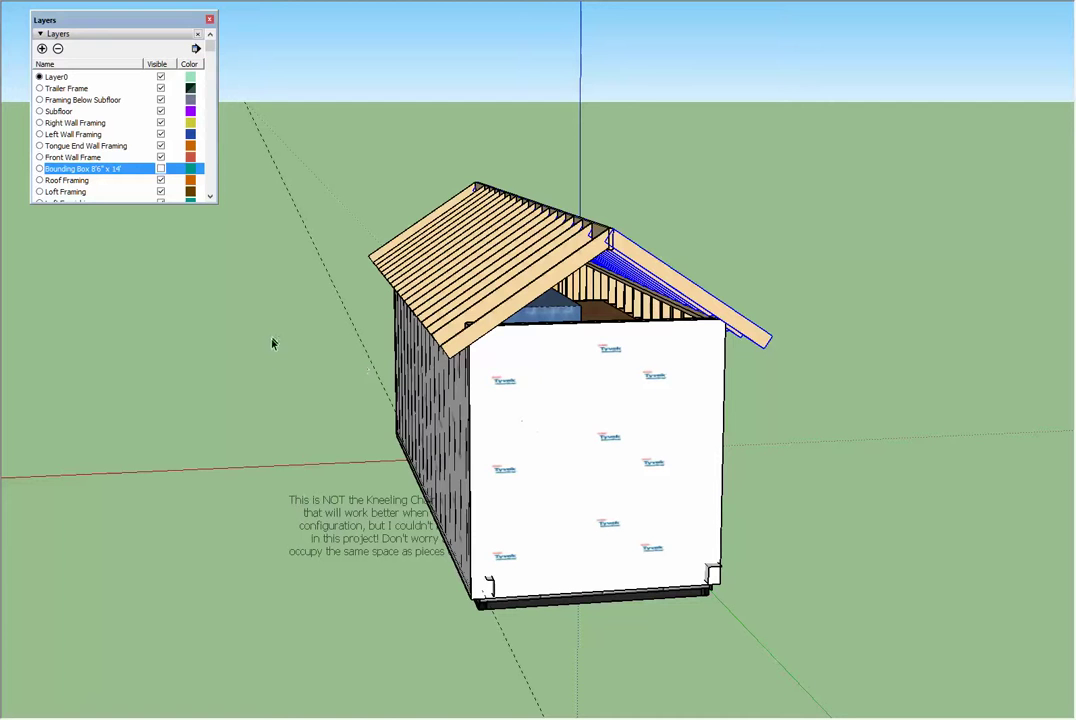
mouse_move(210, 50)
mouse_down()
mouse_move(211, 62)
mouse_move(212, 50)
mouse_up()
Step: Turn the Bounding Box layer back on, orbit to a near-front view, and deselect the rafter
click(161, 168)
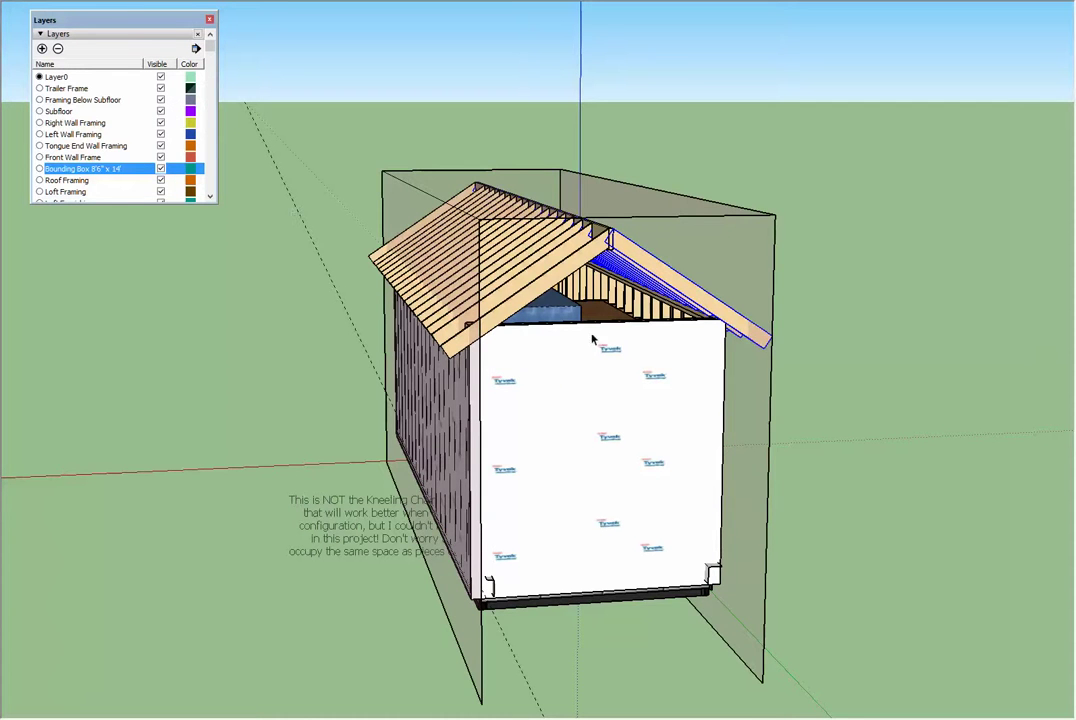
middle_drag(592, 341, 517, 291)
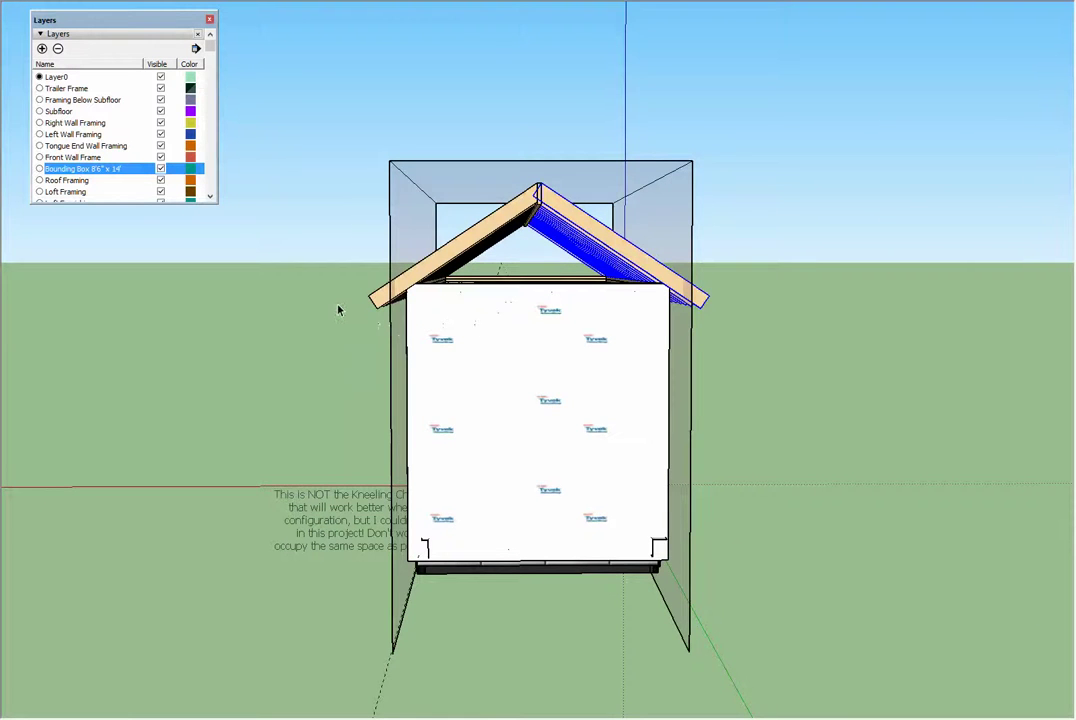
mouse_move(339, 307)
middle_down()
mouse_move(370, 302)
mouse_move(315, 302)
mouse_move(320, 316)
middle_up()
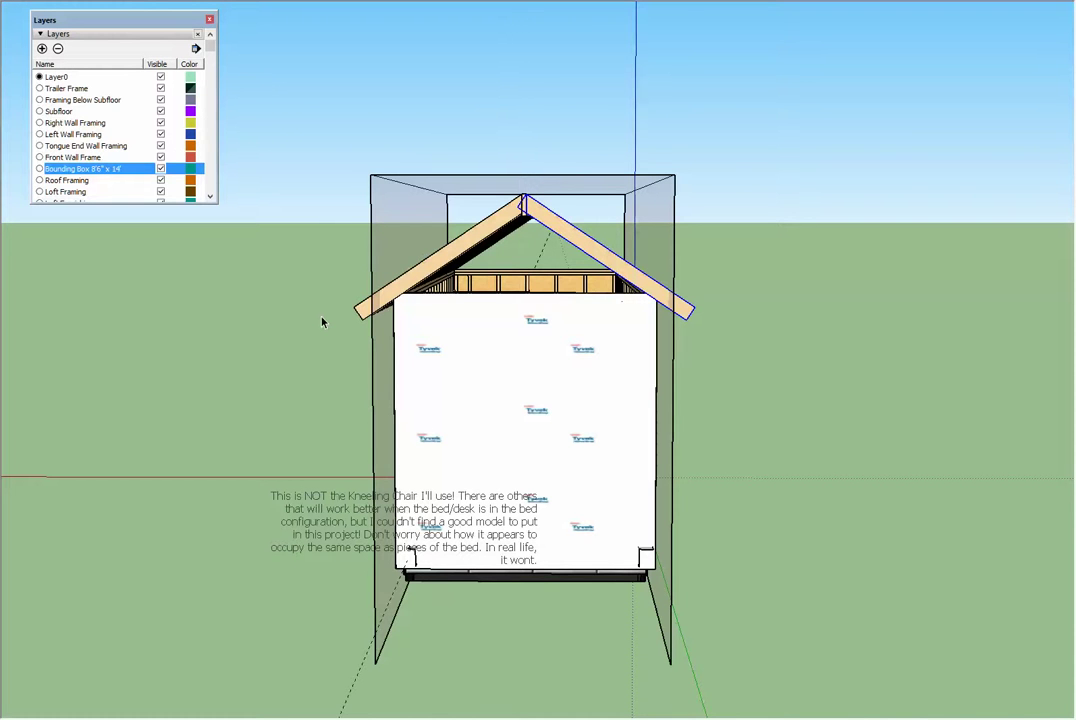
click(322, 322)
mouse_move(698, 252)
middle_down()
mouse_move(506, 310)
mouse_move(621, 352)
mouse_move(653, 317)
mouse_move(670, 262)
mouse_move(682, 262)
middle_up()
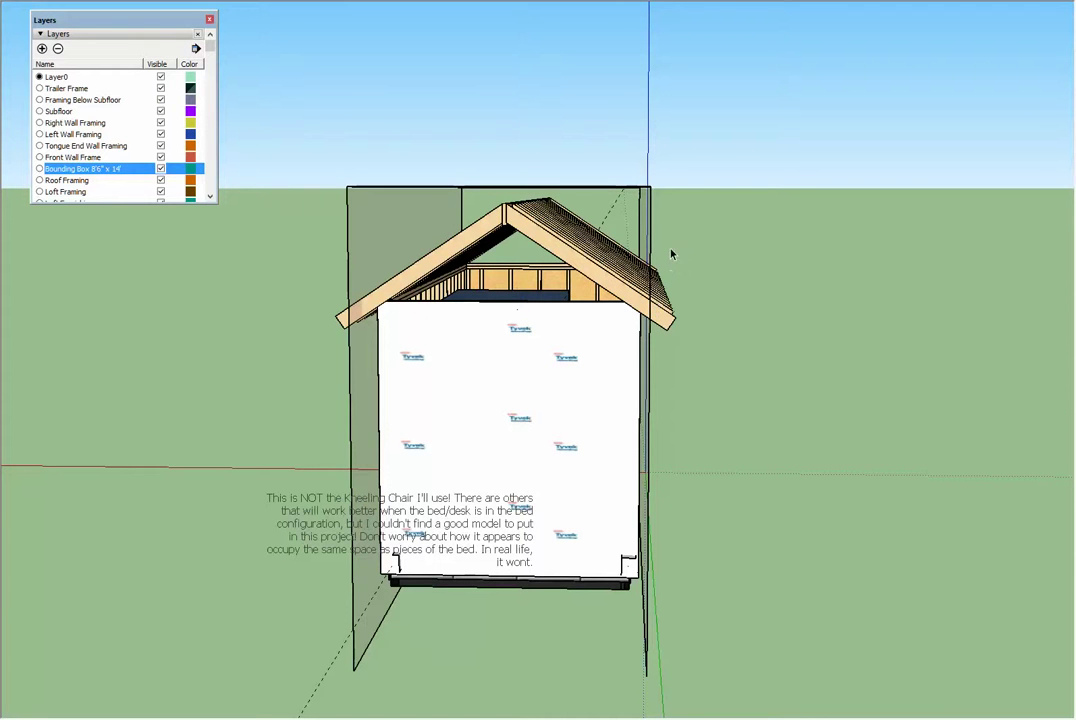
middle_drag(670, 254, 287, 395)
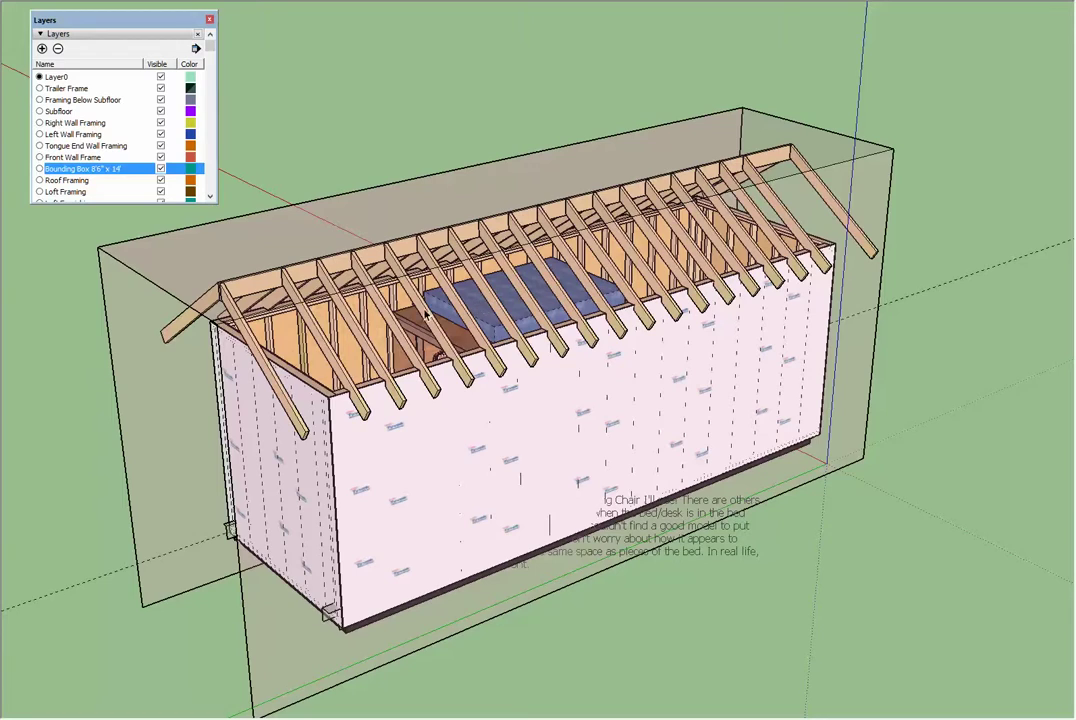
middle_drag(163, 401, 450, 190)
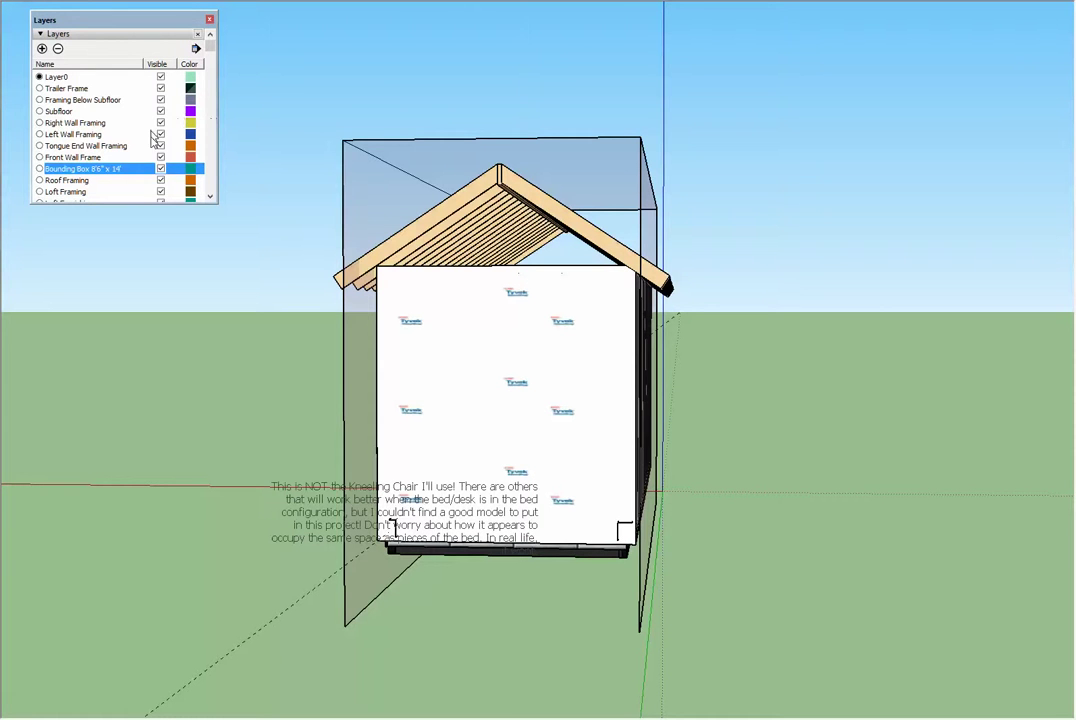
Step: Hide the Bounding Box and Building Wrap layers, then orbit to face the sheathed end wall
click(161, 169)
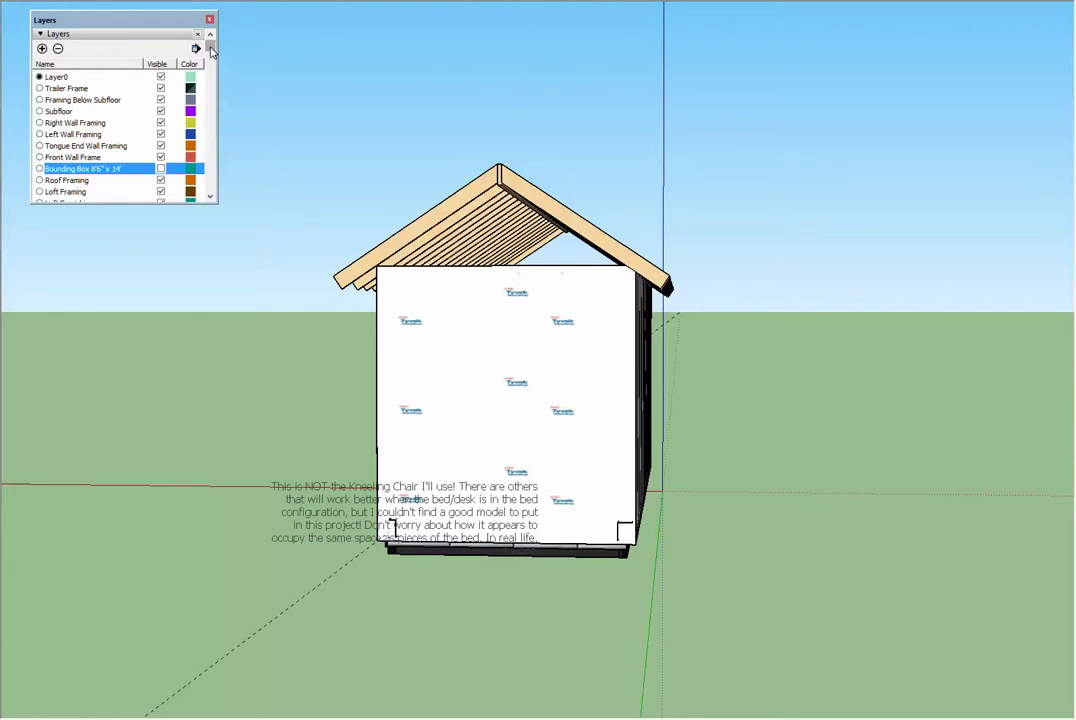
drag(209, 47, 211, 137)
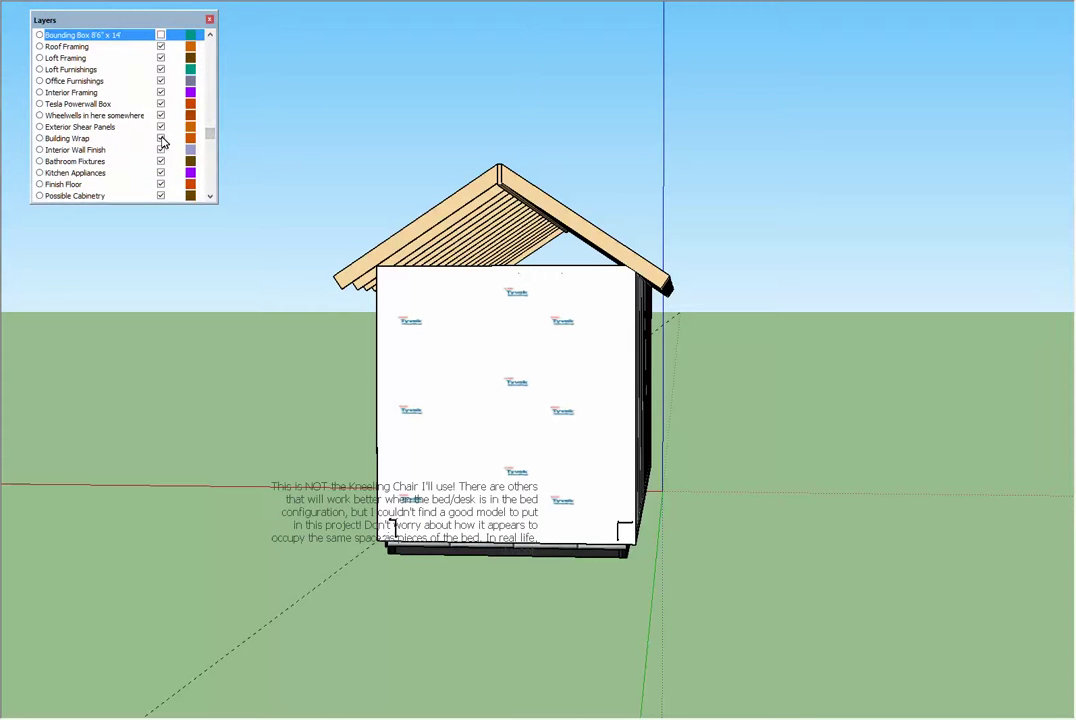
click(162, 140)
middle_drag(293, 370, 277, 389)
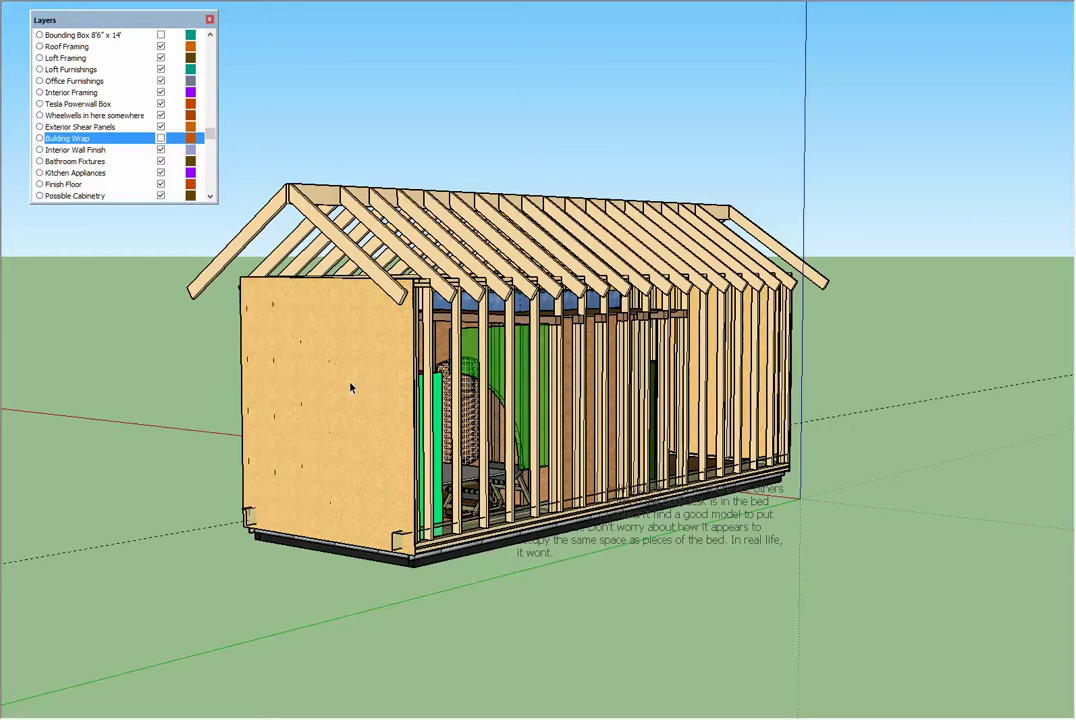
mouse_move(350, 384)
middle_down()
mouse_move(538, 372)
mouse_move(669, 381)
mouse_move(718, 367)
mouse_move(768, 324)
mouse_move(807, 324)
middle_up()
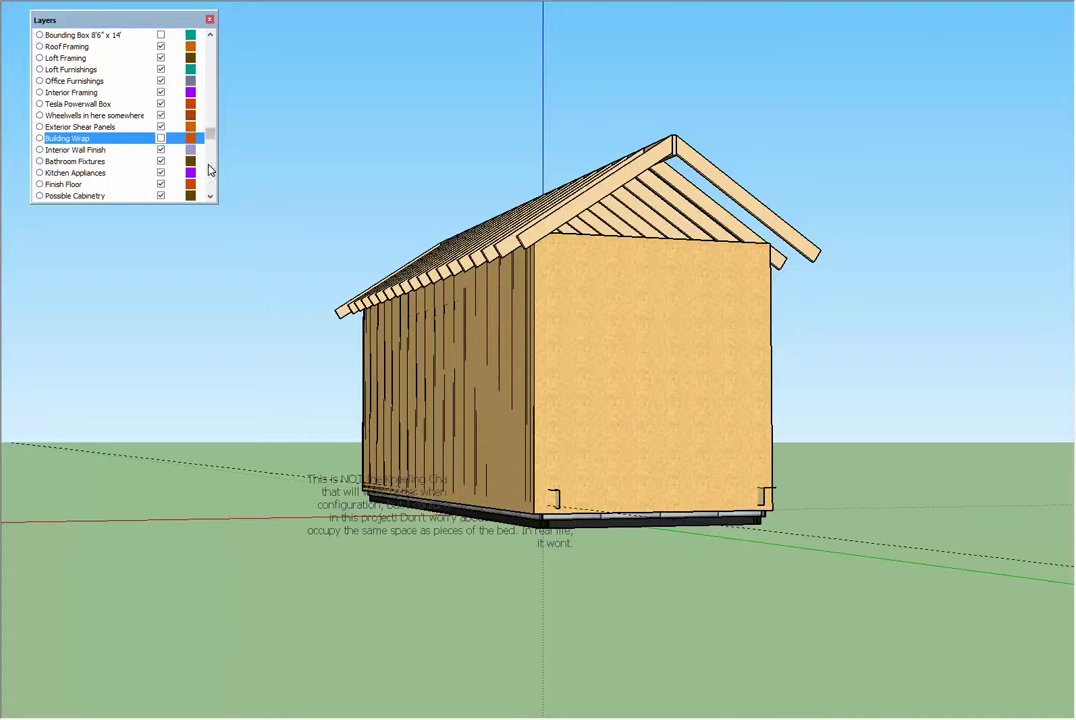
Step: Turn off the Exterior Shear Panels layer to expose the wall studs
click(160, 127)
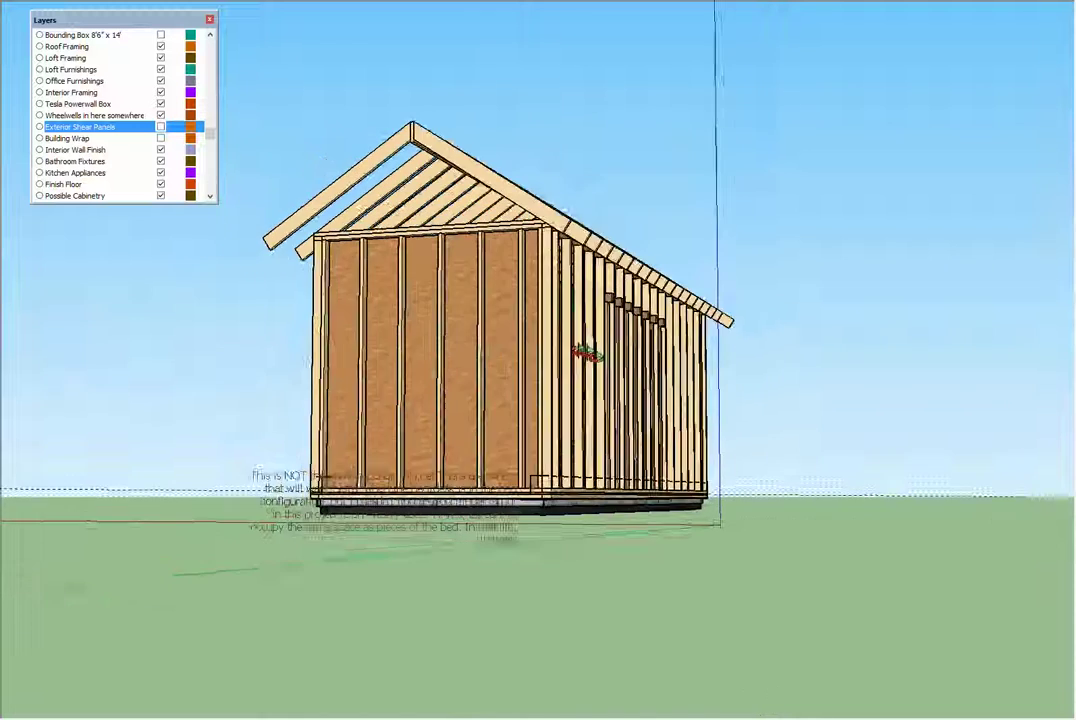
Step: Hide the brown end-wall panel group using its context menu
right_click(500, 374)
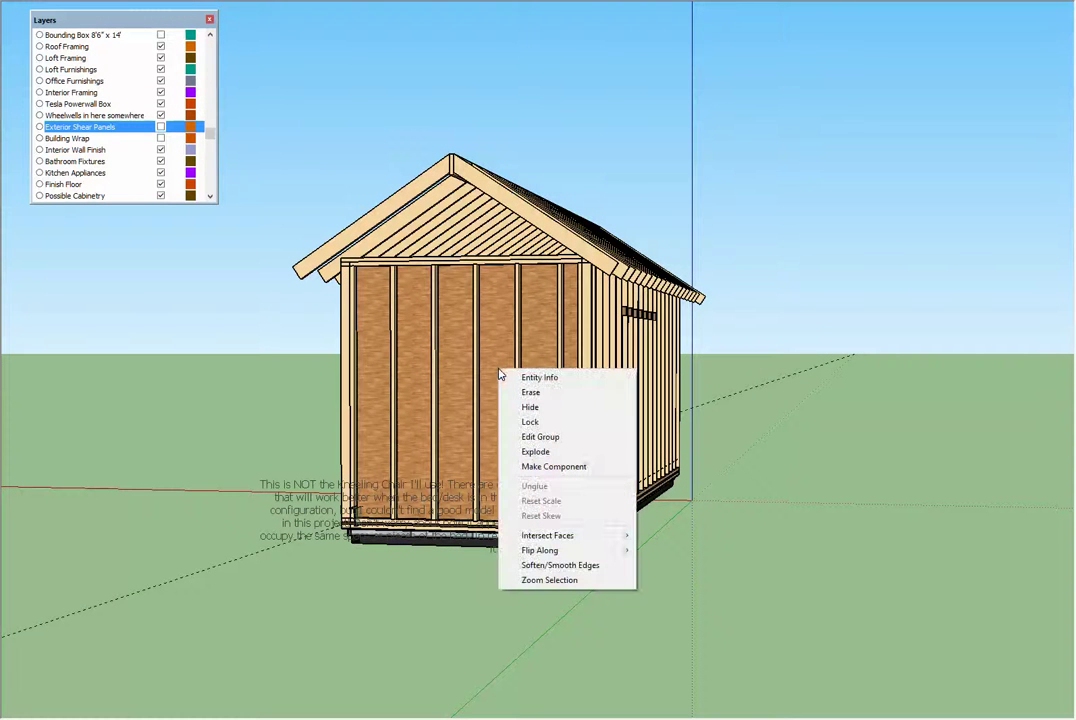
click(522, 408)
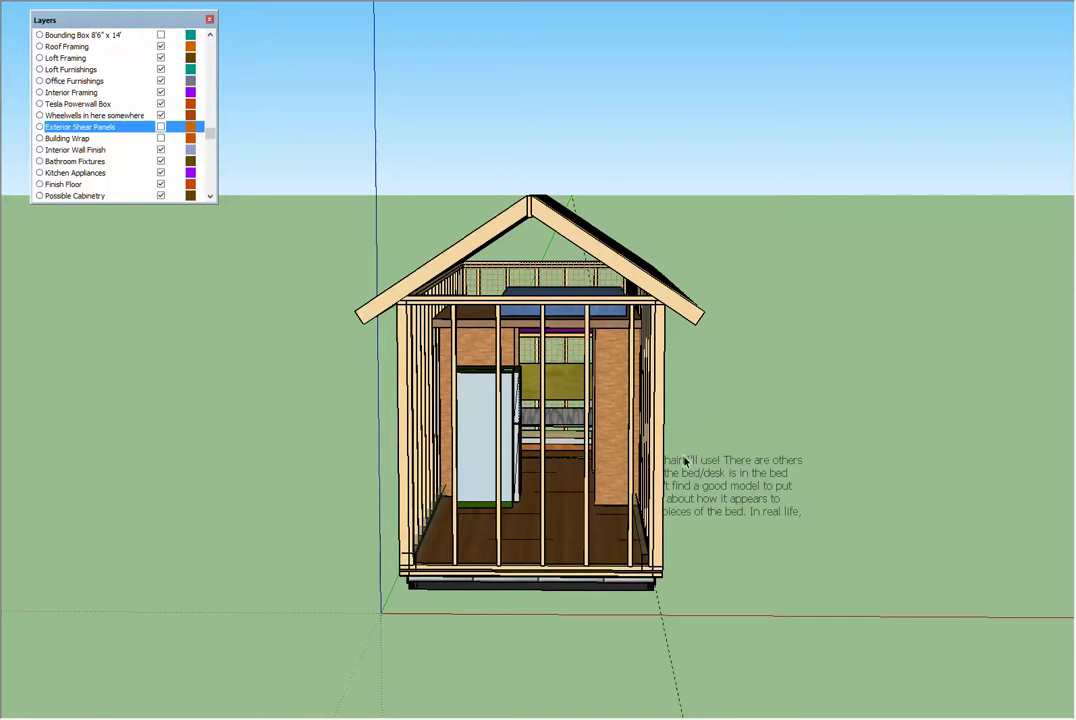
middle_drag(662, 467, 472, 354)
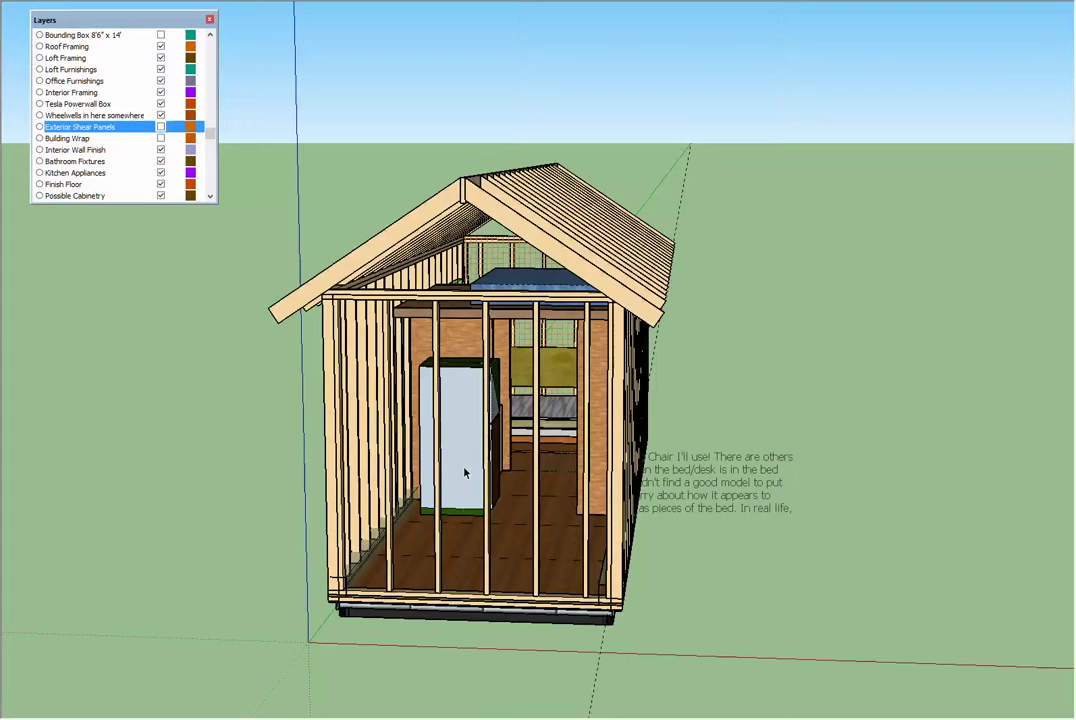
middle_drag(464, 557, 470, 515)
middle_drag(421, 187, 256, 254)
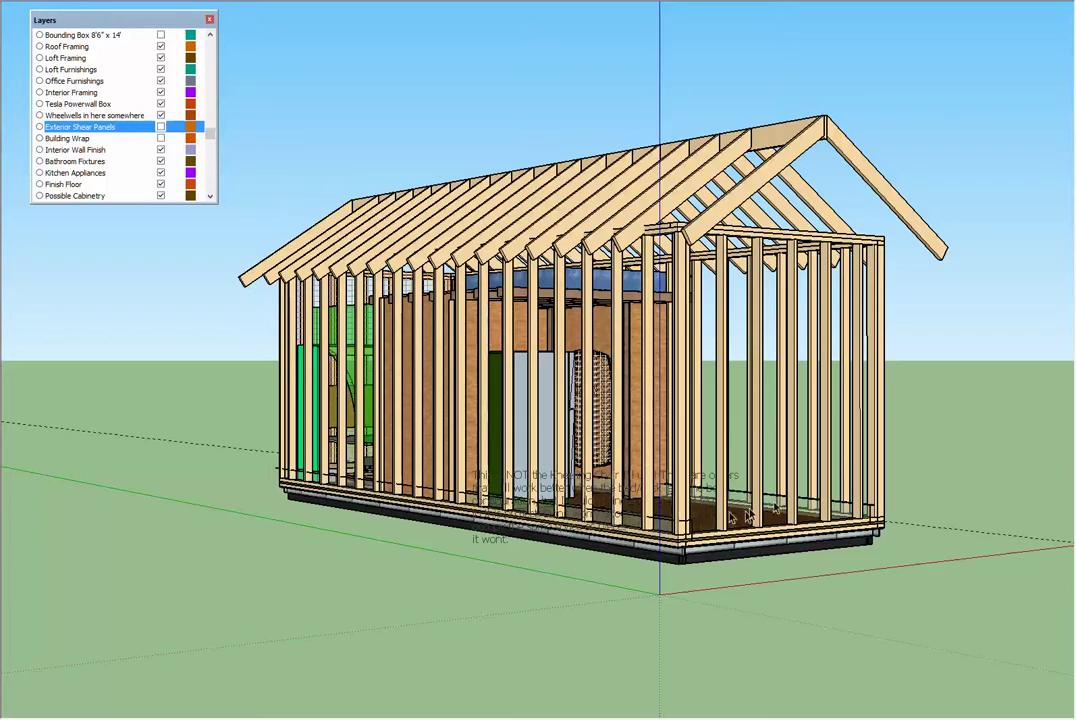
middle_drag(673, 415, 546, 451)
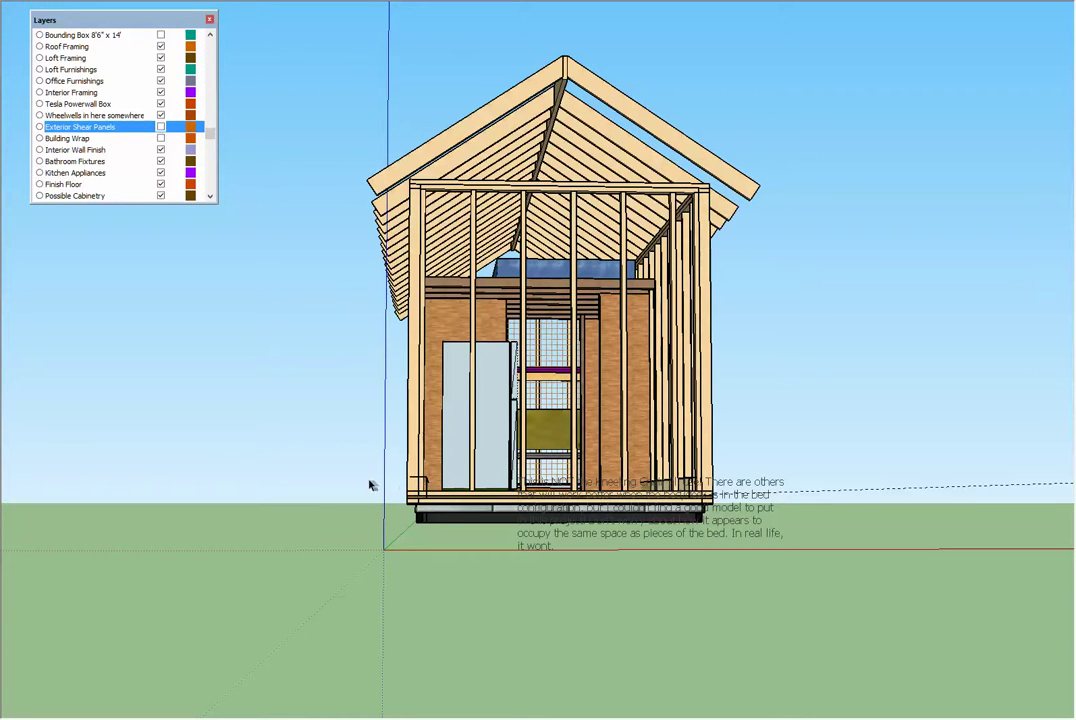
middle_drag(366, 482, 456, 488)
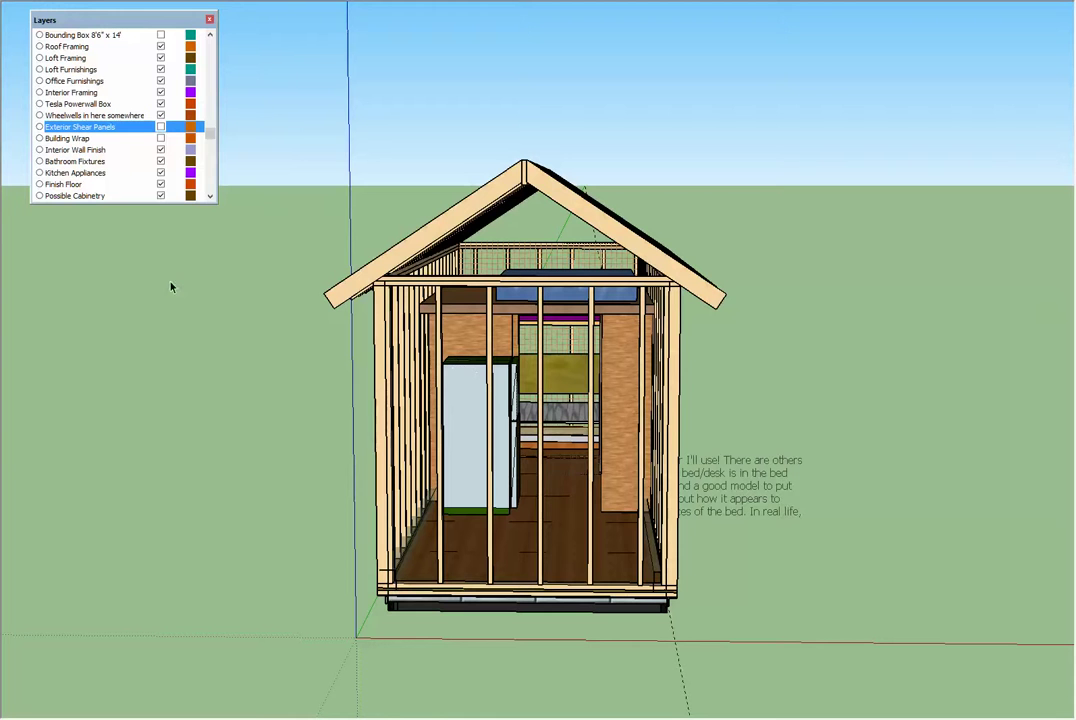
Step: Turn off the Wheelwells and Front Wall Frame layers
mouse_move(210, 134)
mouse_down()
mouse_move(212, 160)
mouse_move(209, 139)
mouse_up()
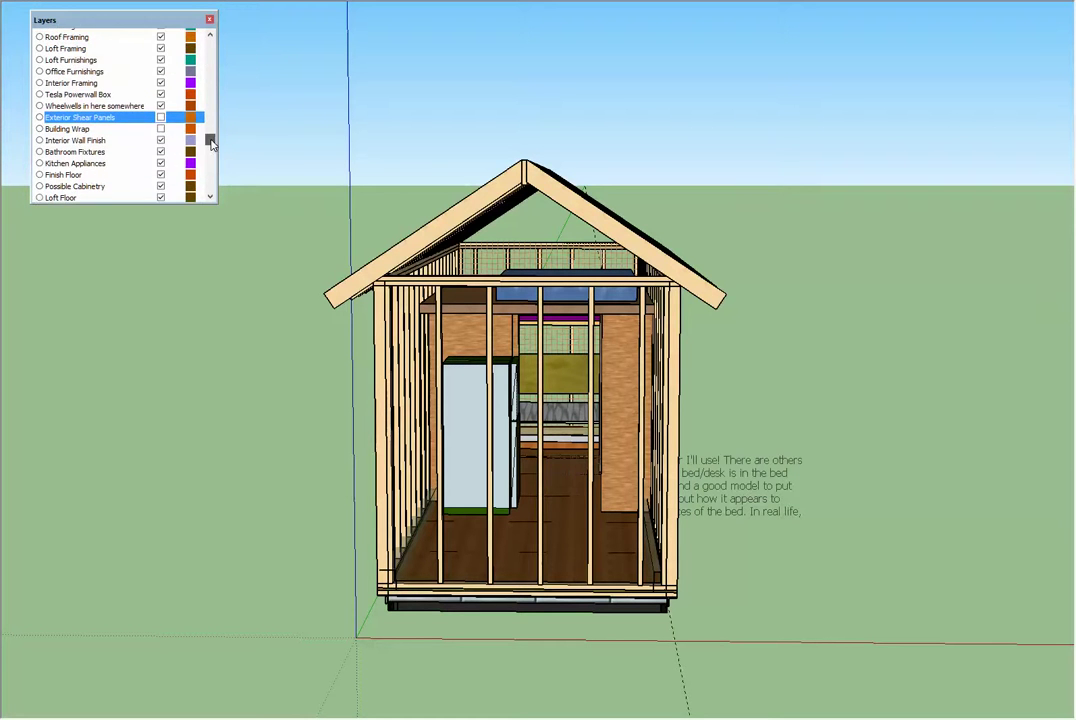
click(160, 106)
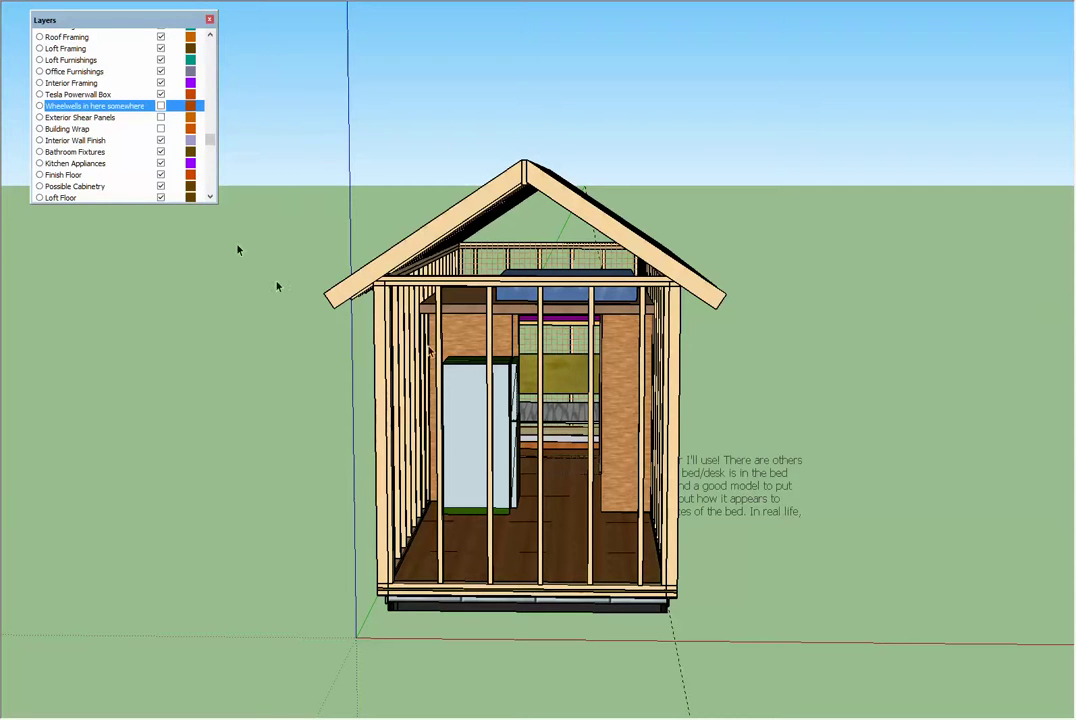
drag(210, 139, 211, 95)
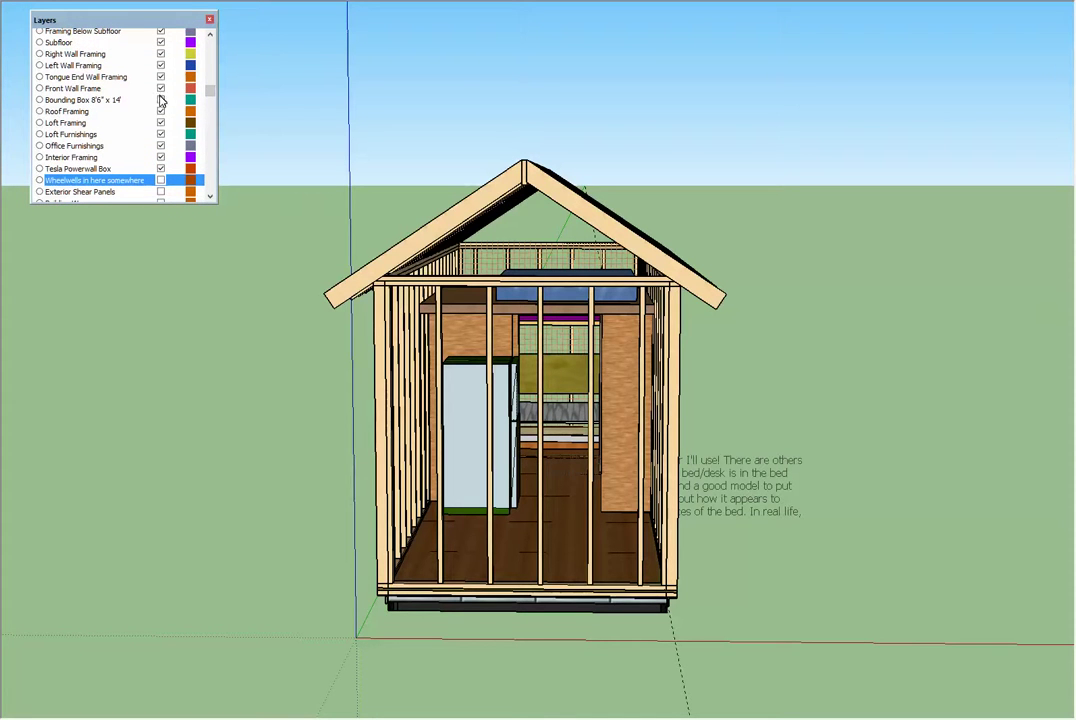
click(161, 88)
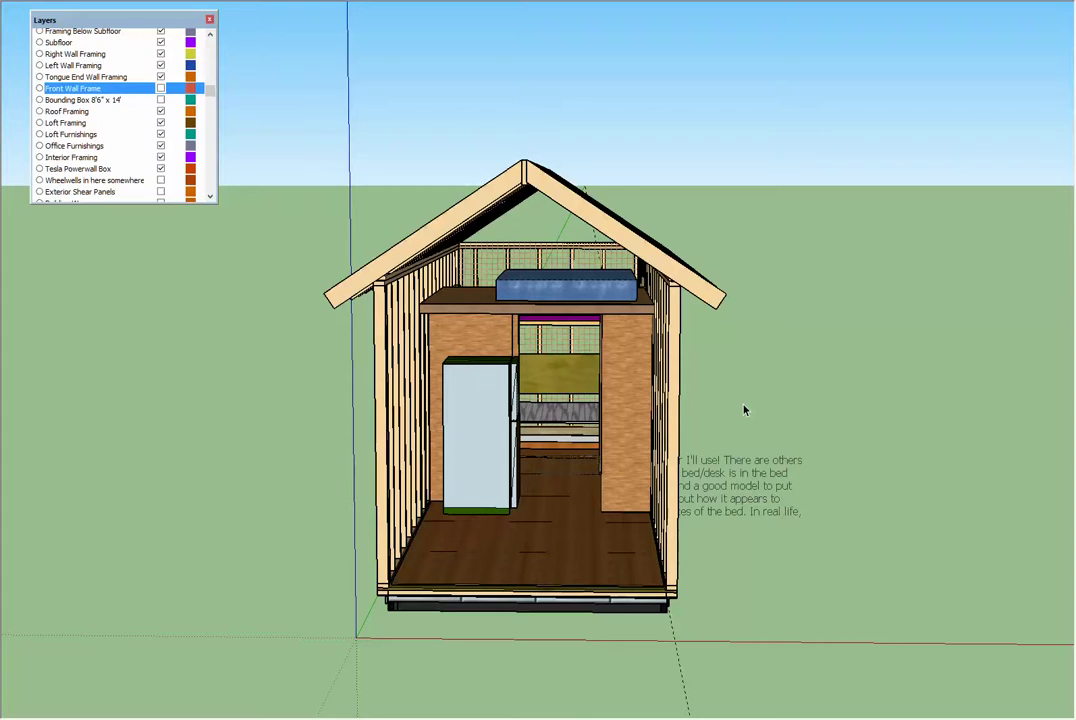
Step: Hide the Right Wall Framing layer, then orbit back to a straight front view
middle_drag(744, 410, 520, 409)
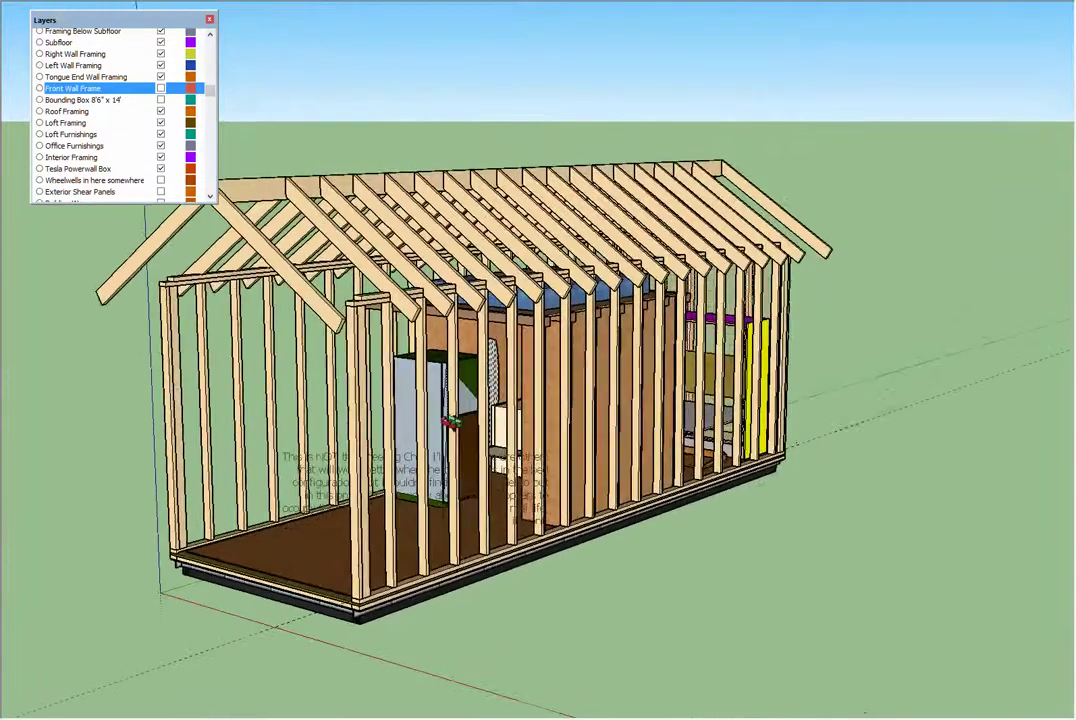
middle_drag(440, 418, 372, 346)
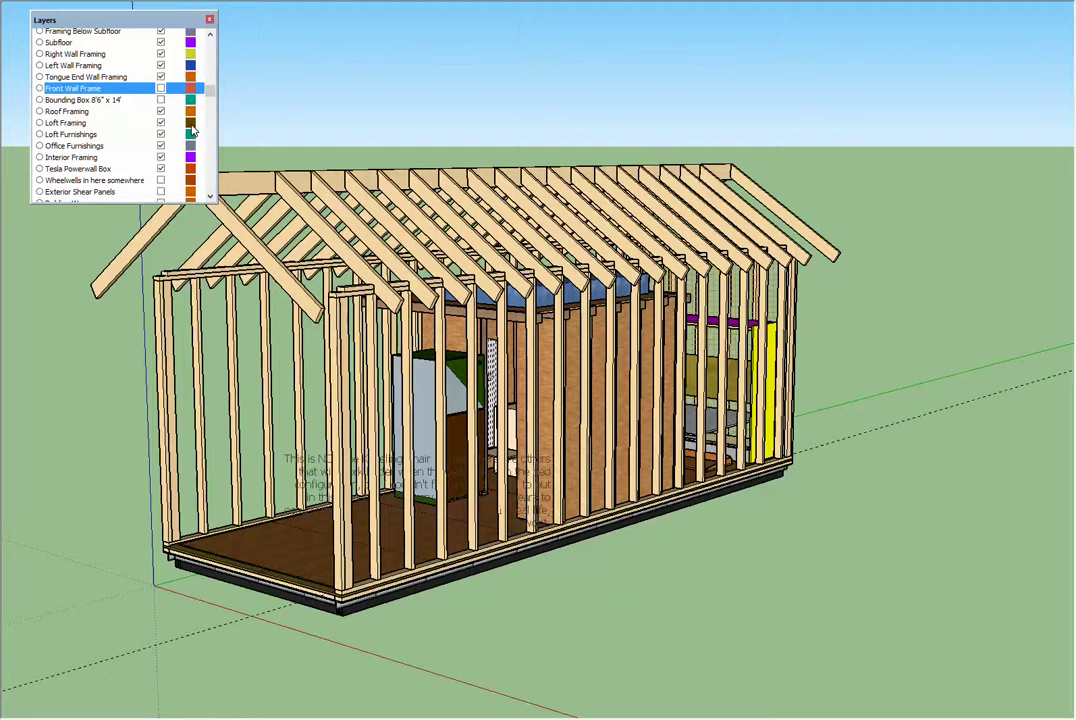
scroll(175, 118, up, 2)
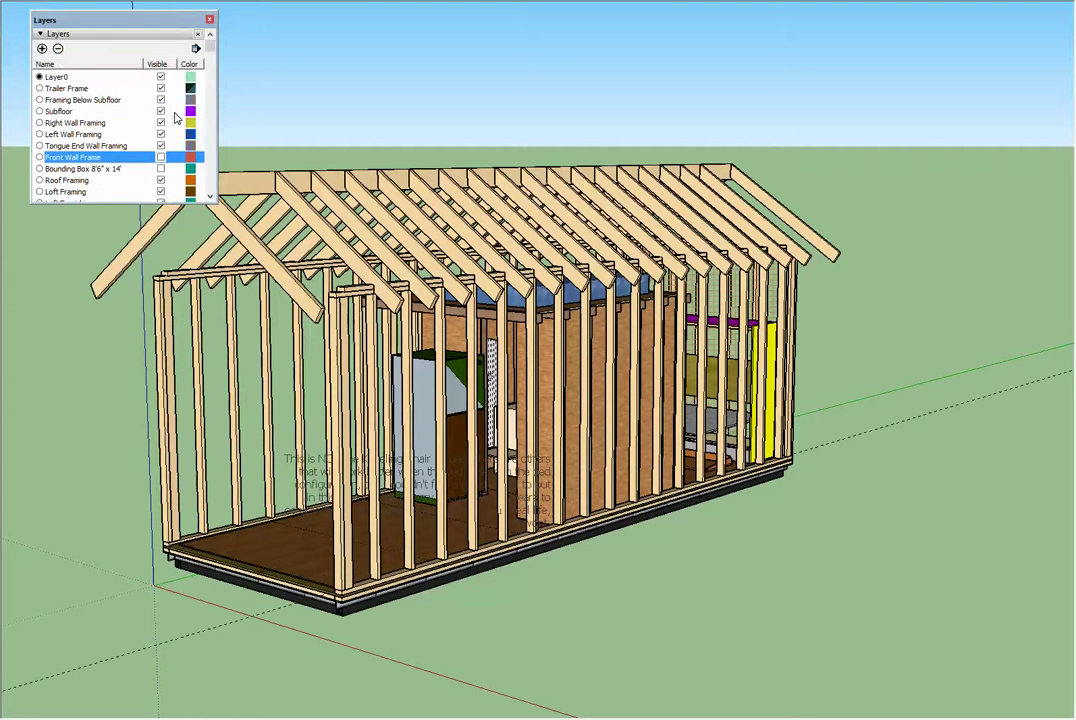
click(161, 122)
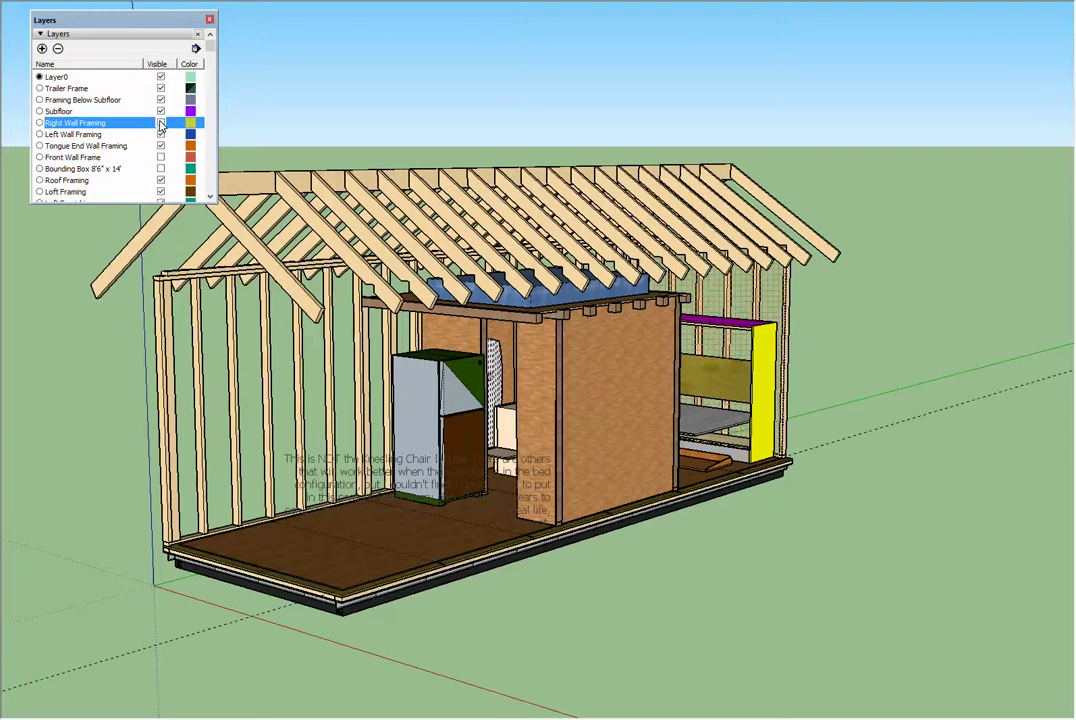
middle_drag(230, 318, 524, 284)
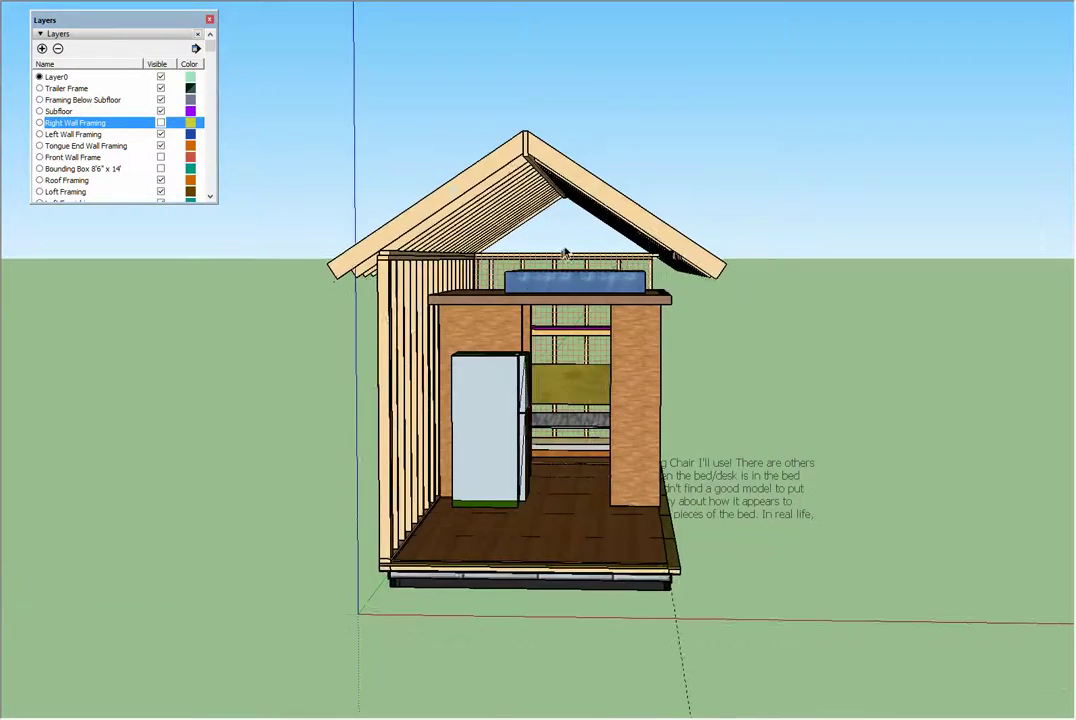
Step: Zoom into the loft and start a Tape Measure reading at the roof ridge
scroll(565, 252, up, 5)
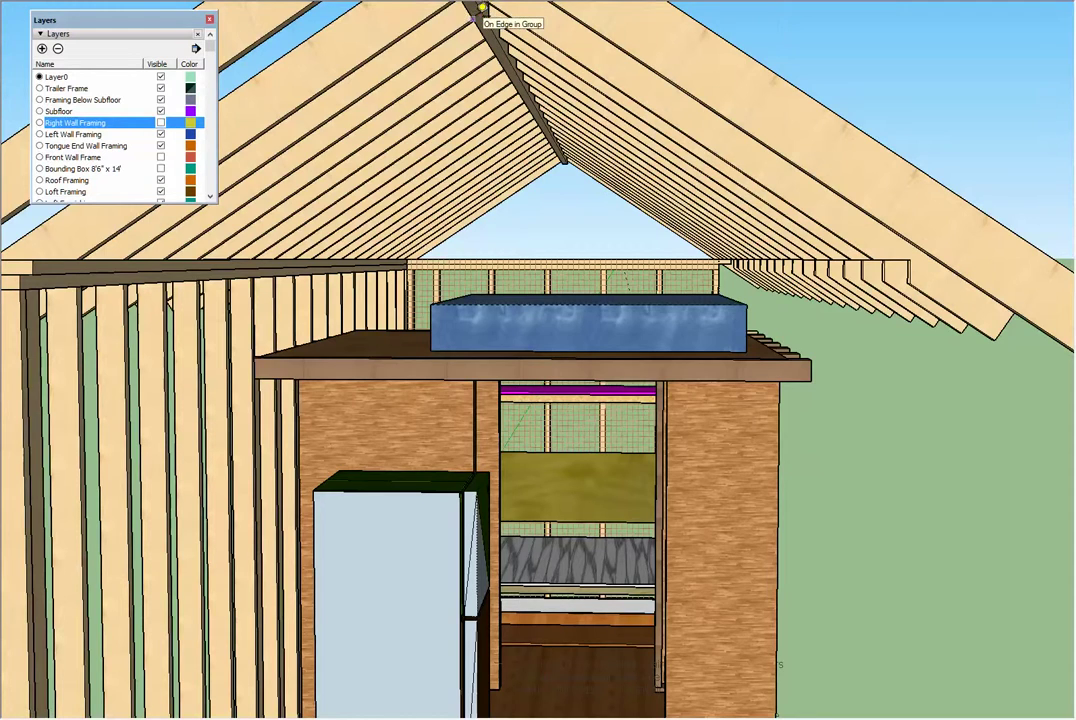
scroll(481, 8, up, 4)
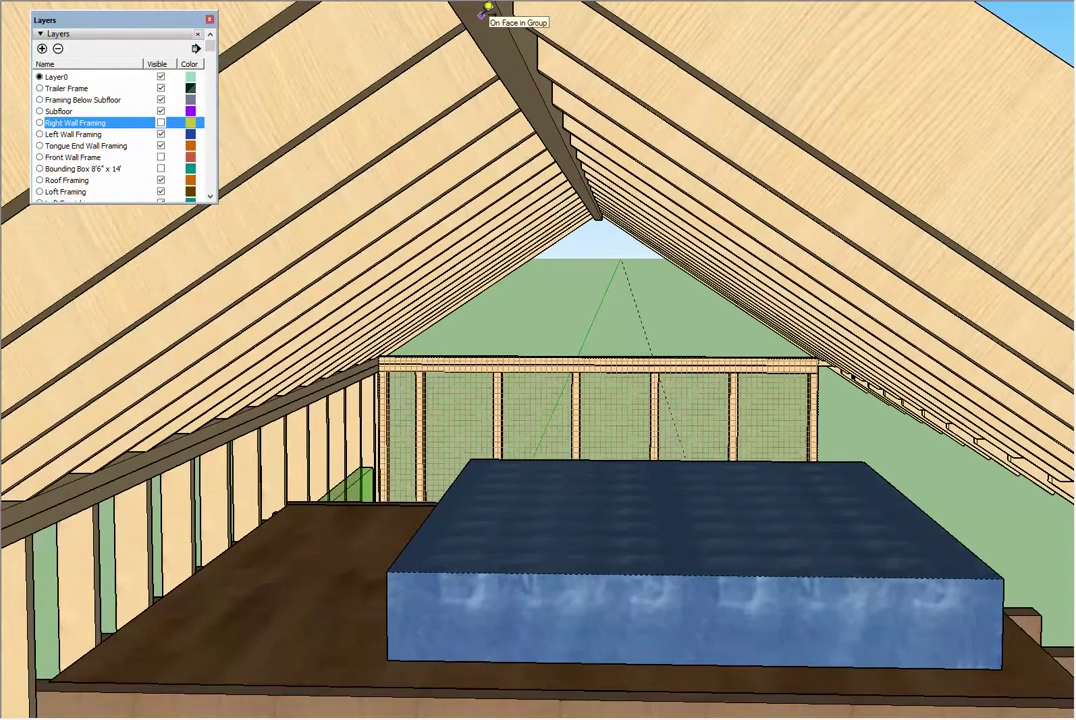
click(481, 16)
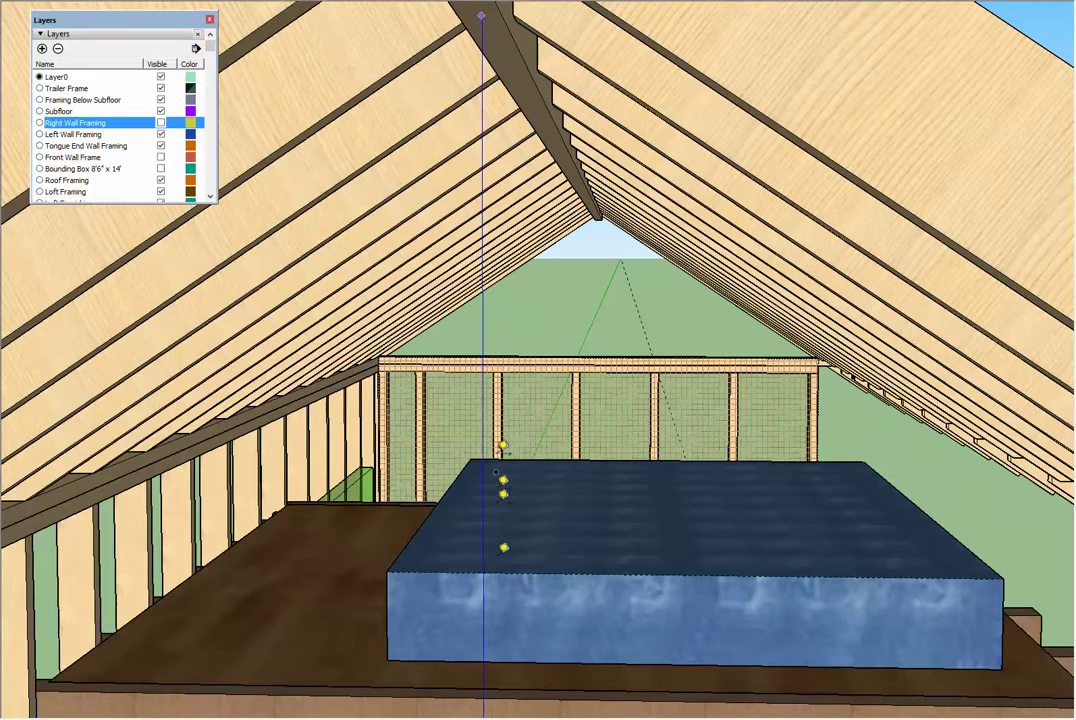
scroll(510, 664, up, 3)
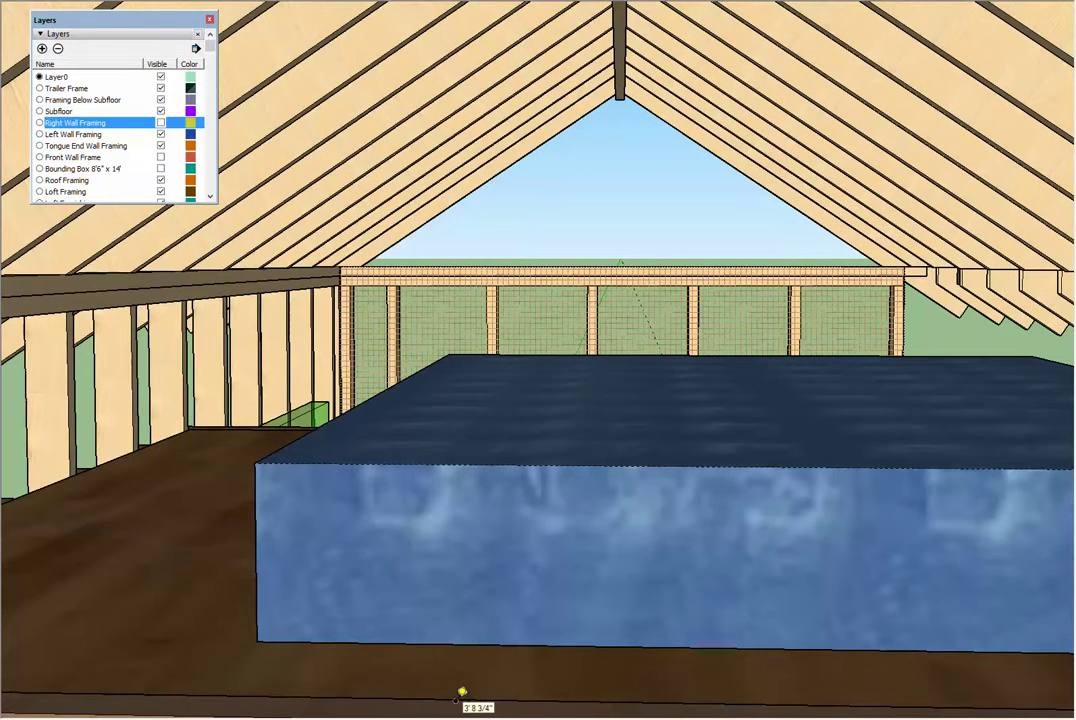
scroll(462, 620, down, 4)
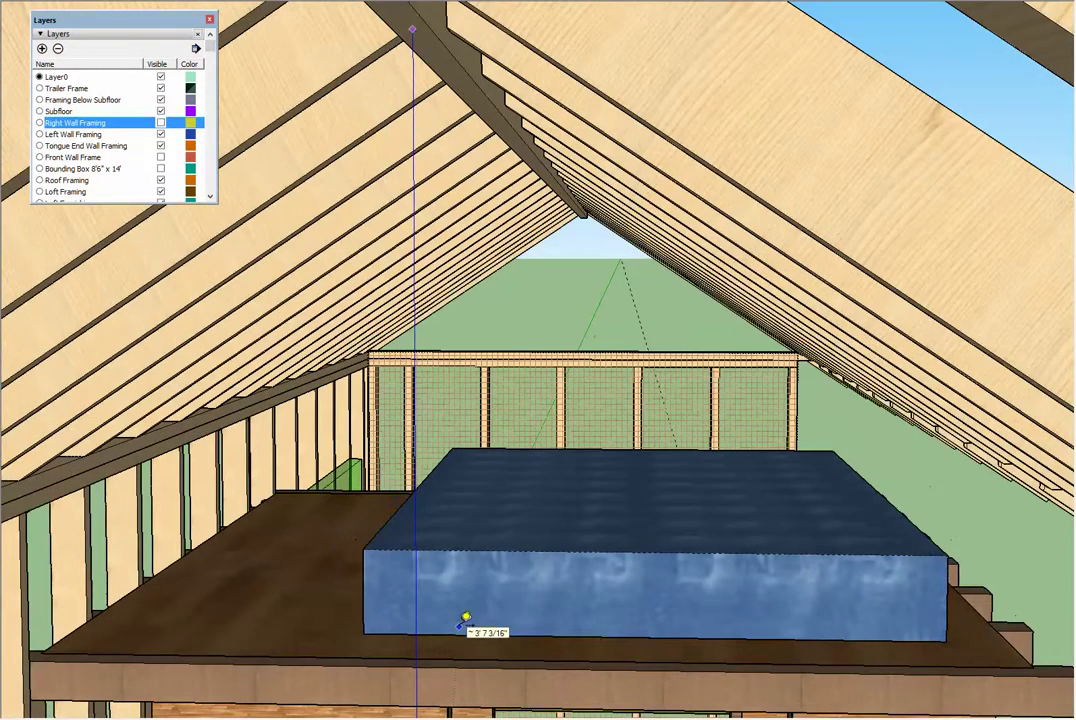
scroll(462, 620, down, 4)
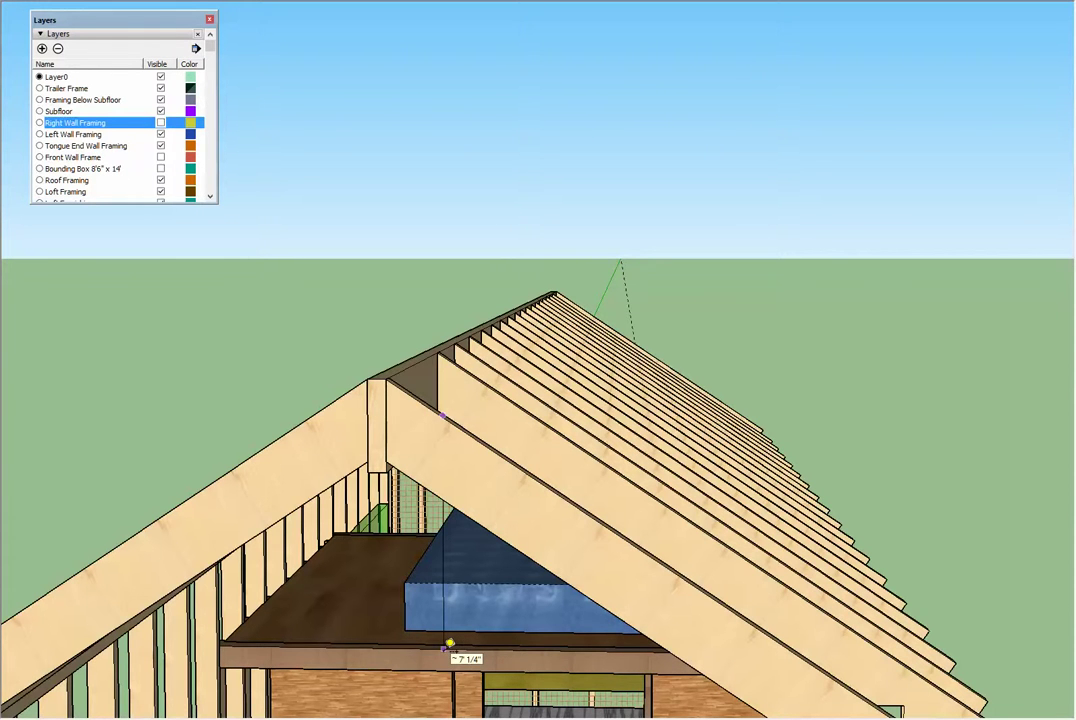
Step: Measure from the loft edge toward the ridge and the height above the loft edge
middle_drag(449, 645, 460, 598)
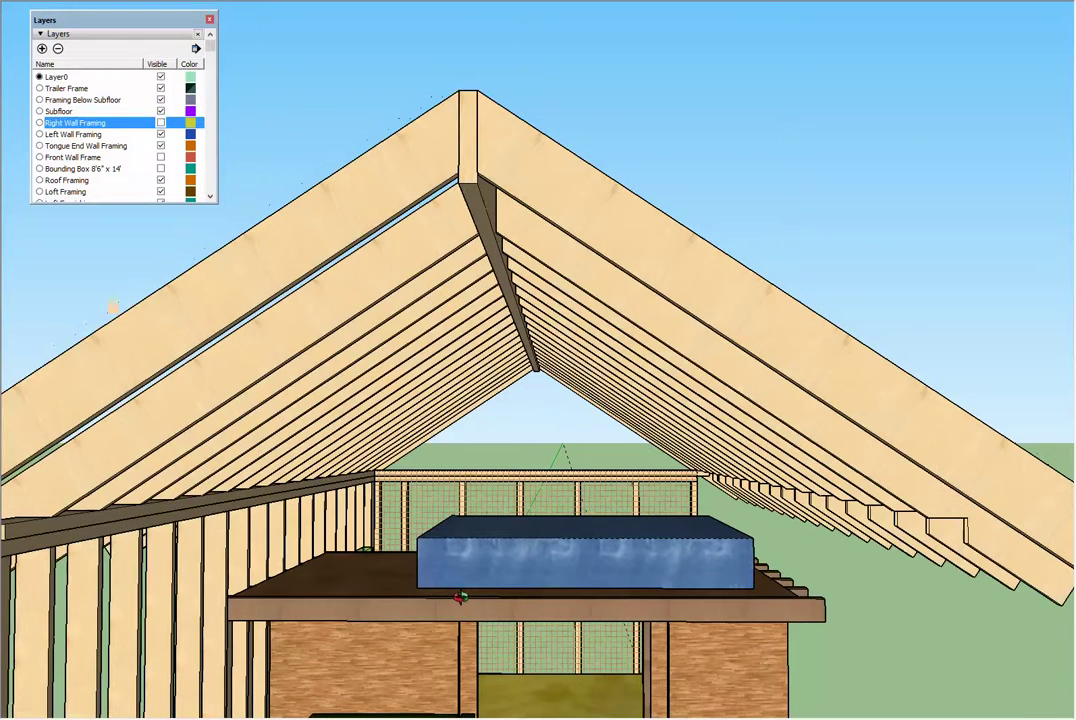
click(462, 593)
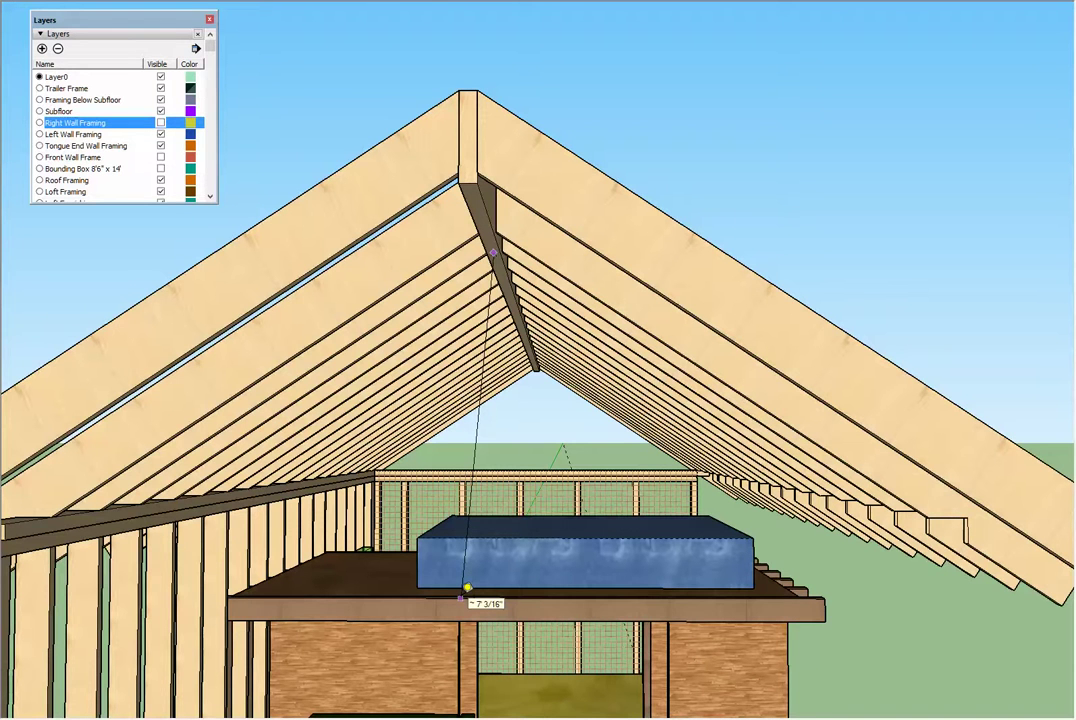
click(467, 588)
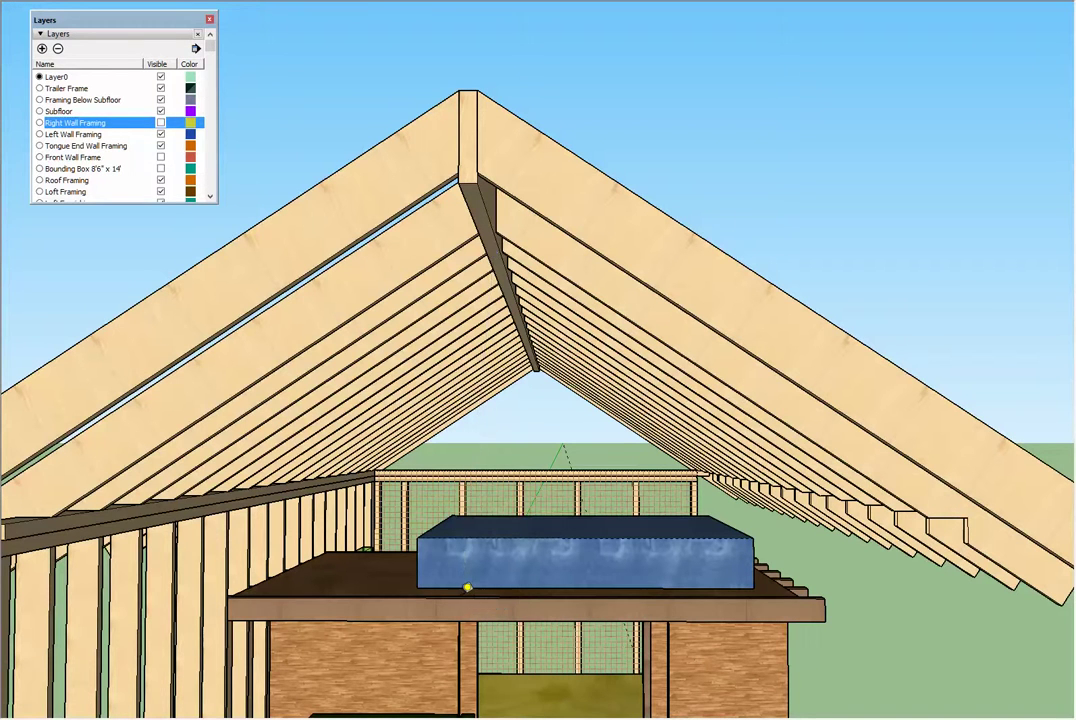
click(267, 578)
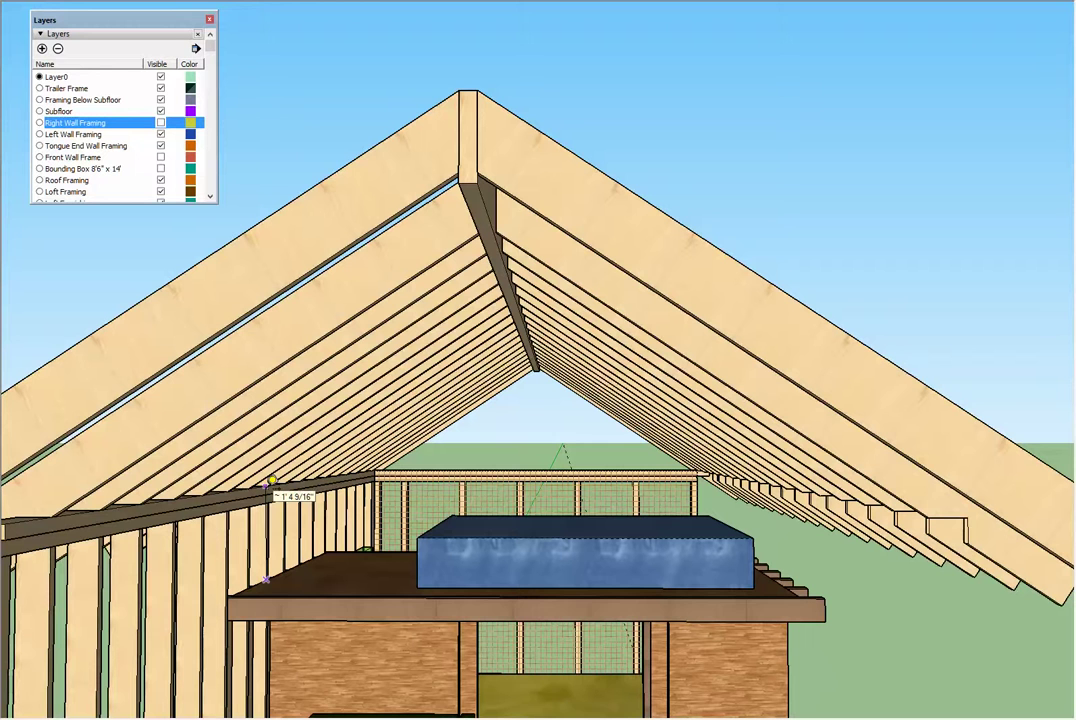
click(271, 482)
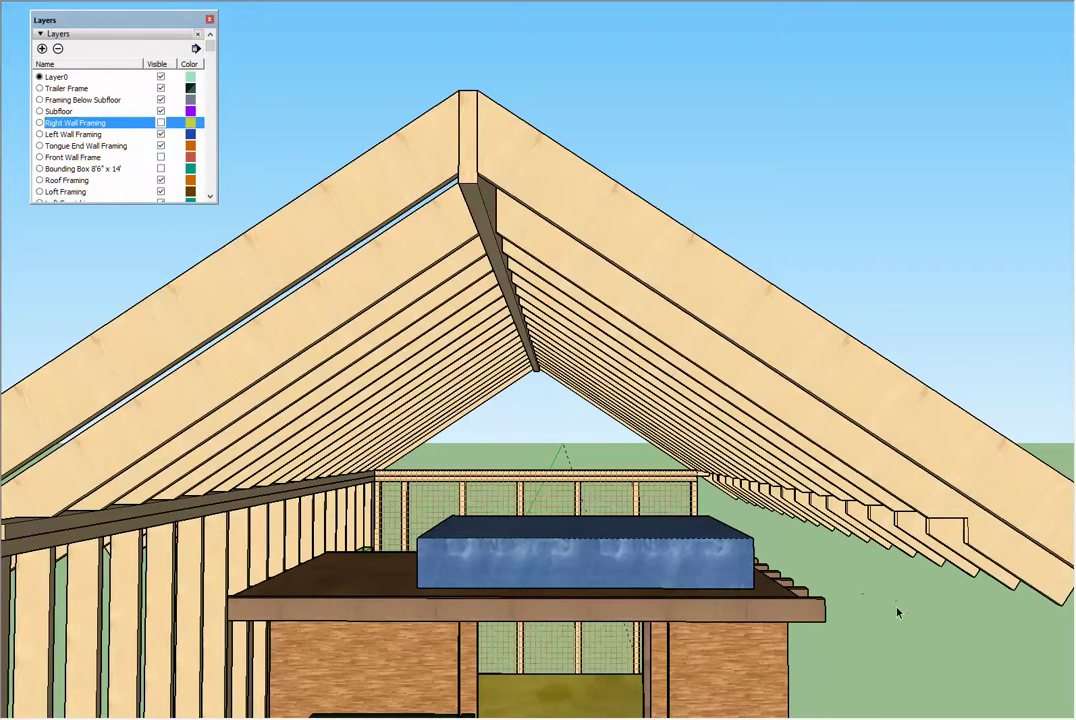
Step: Zoom out, pan and orbit to a near-frontal view of the house from floor to trusses
mouse_move(888, 600)
middle_down()
mouse_move(893, 392)
mouse_move(866, 362)
mouse_move(845, 281)
mouse_move(667, 288)
mouse_move(894, 357)
mouse_move(576, 413)
mouse_move(492, 403)
mouse_move(396, 415)
middle_up()
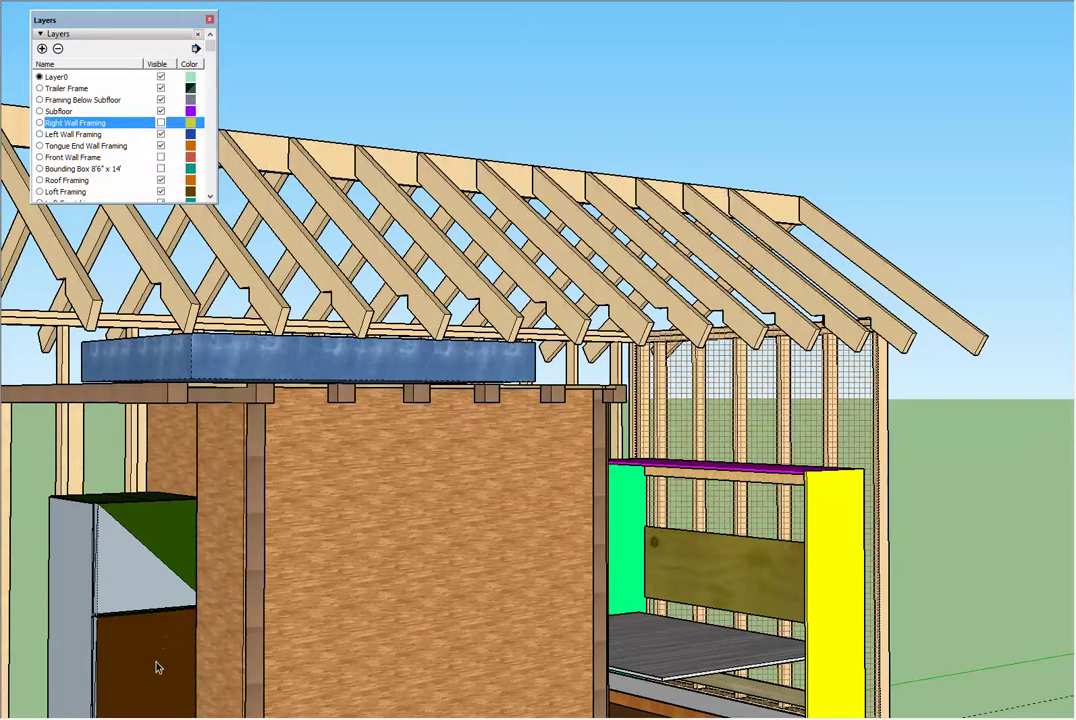
scroll(567, 643, down, 3)
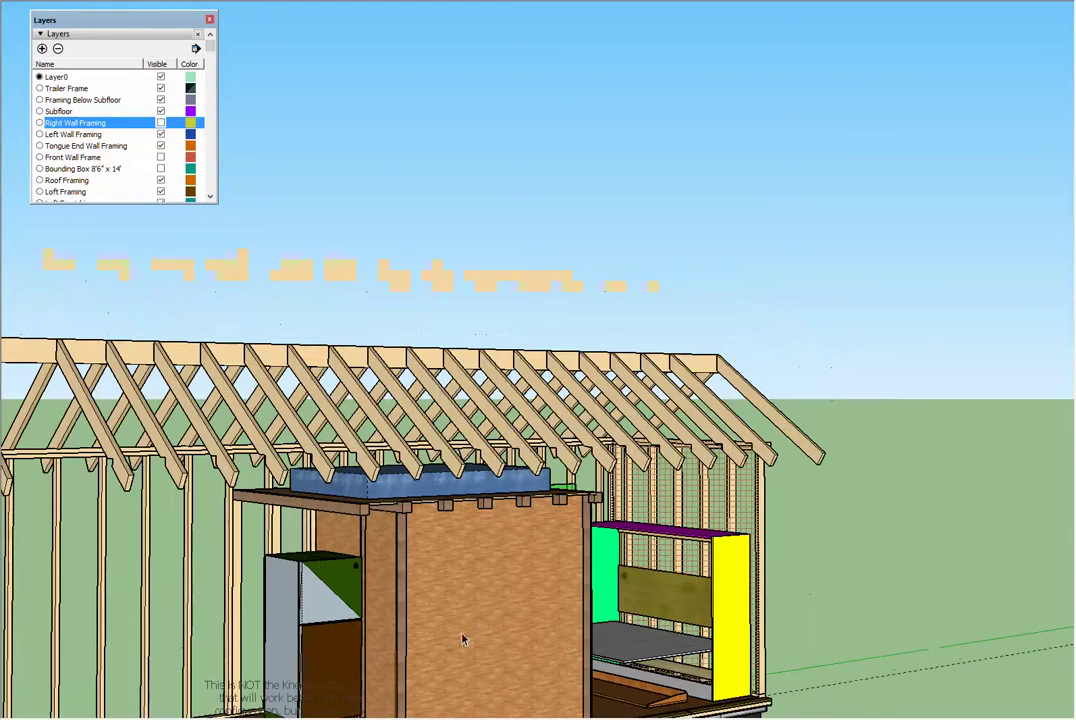
shift+middle_drag(456, 637, 504, 497)
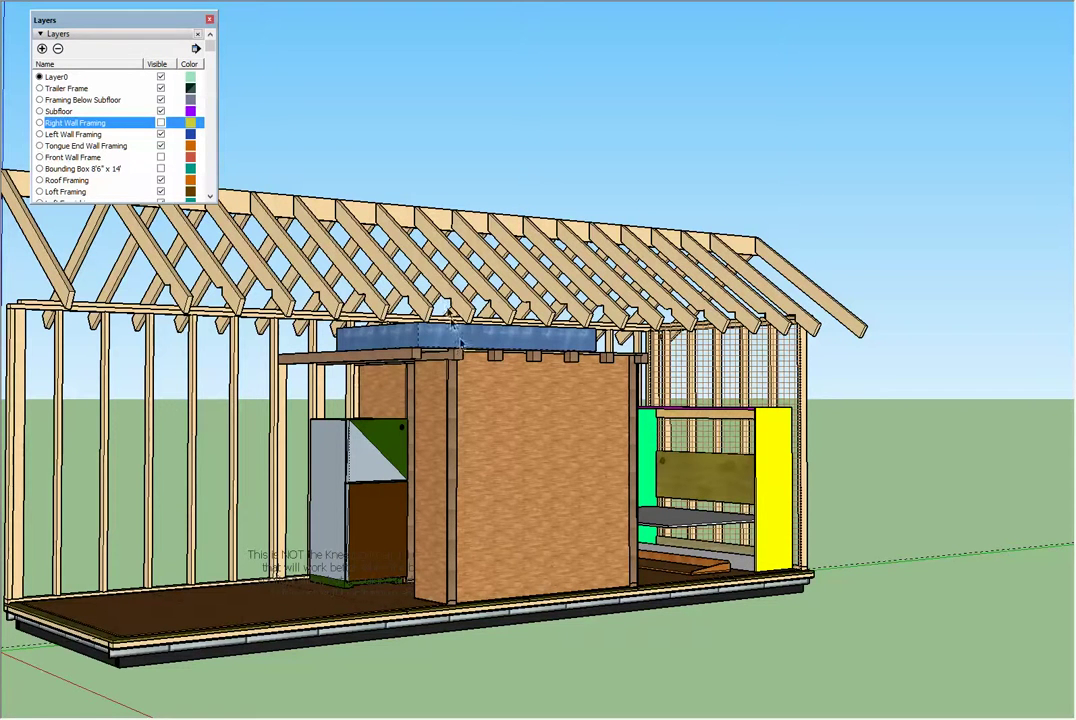
mouse_move(705, 452)
middle_down()
mouse_move(521, 492)
mouse_move(377, 492)
mouse_move(325, 484)
mouse_move(332, 472)
middle_up()
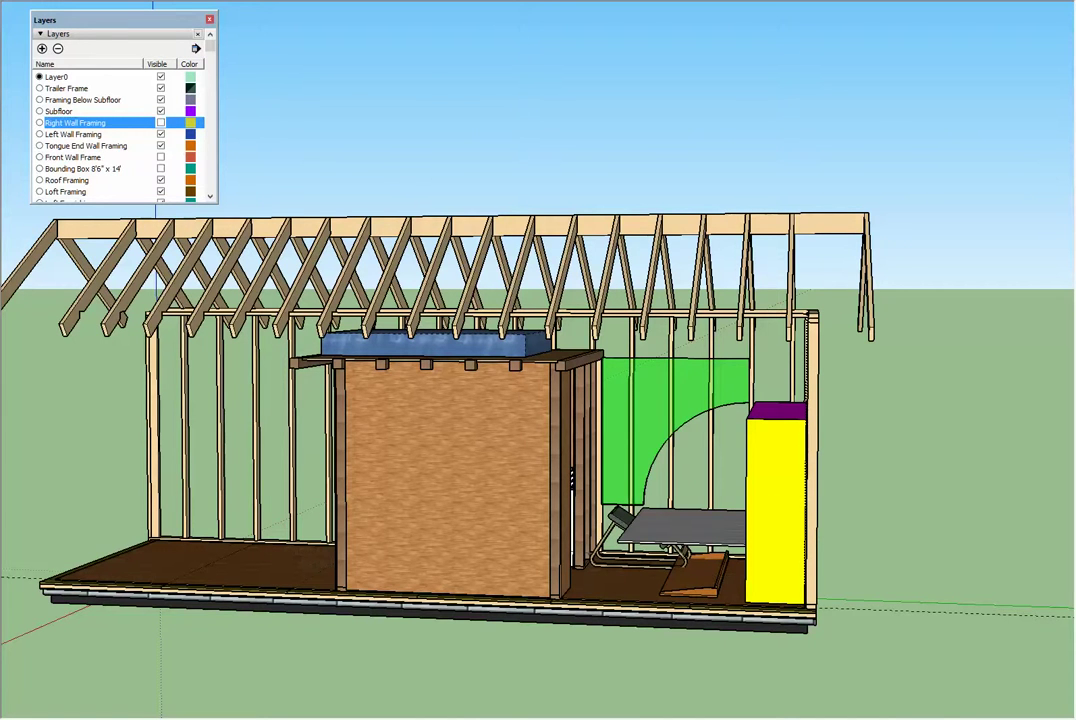
Step: Enable the Dynamic Components toolbar from View > Toolbars and close the toolbar list
click(5, 1)
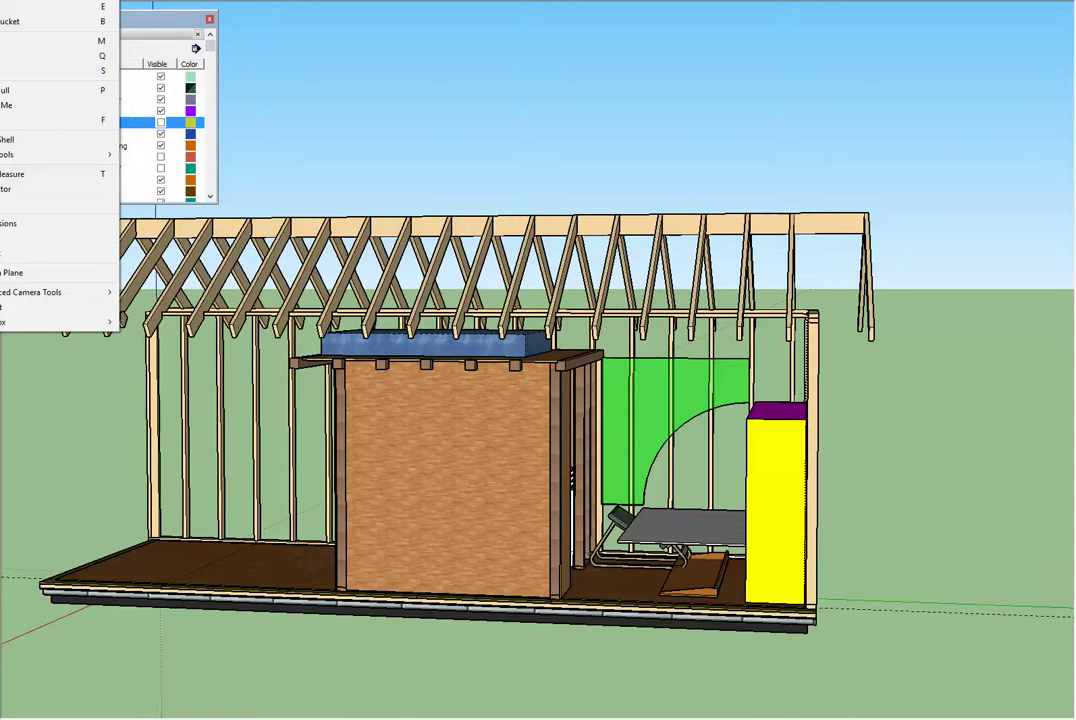
mouse_move(35, 1)
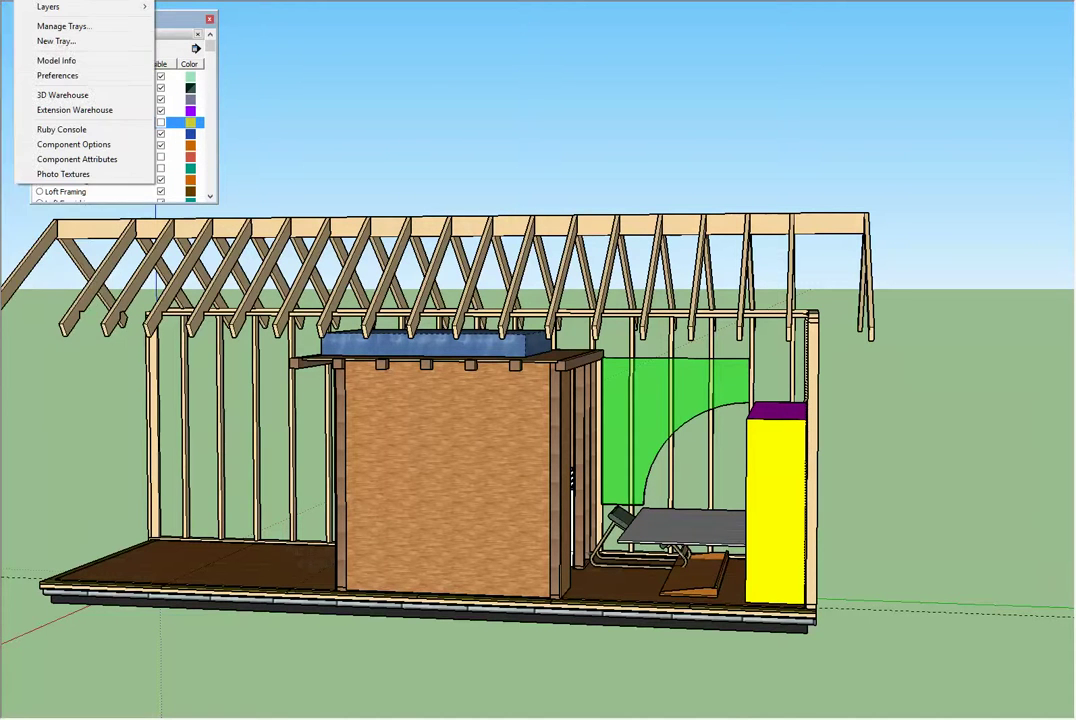
click(119, 28)
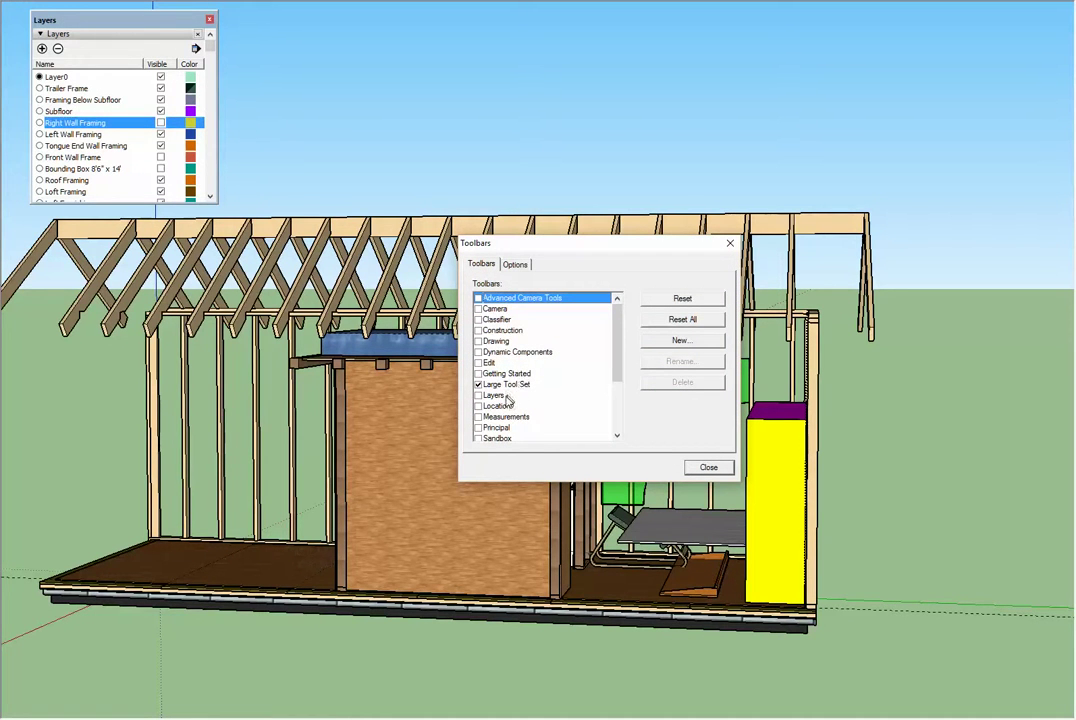
scroll(535, 392, down, 3)
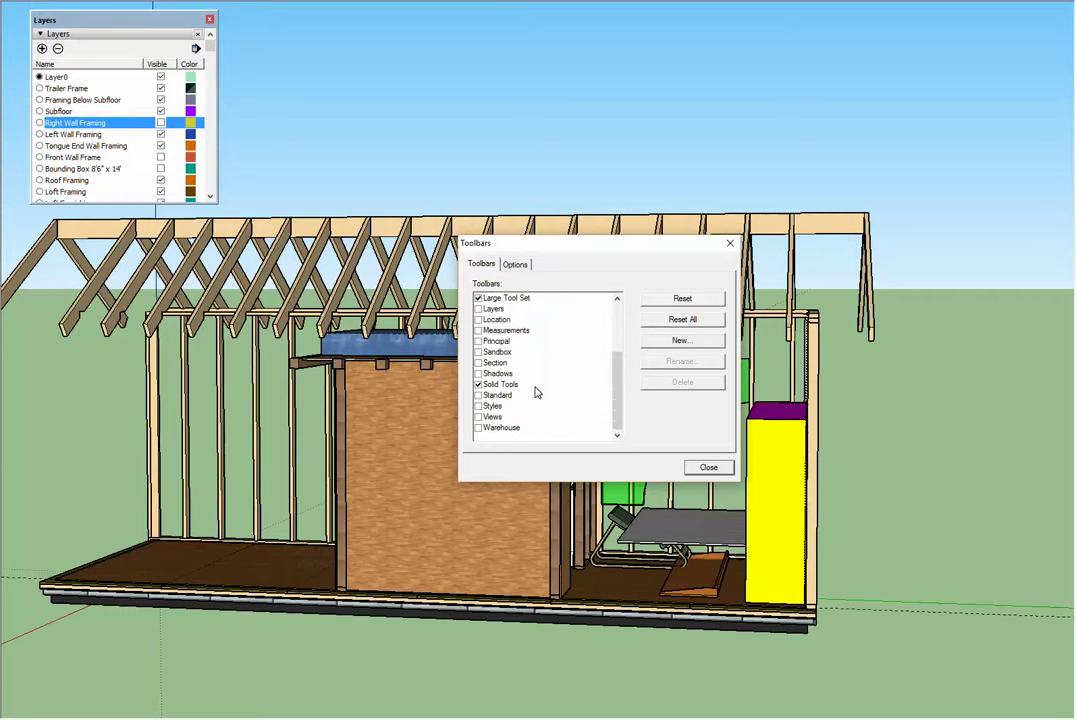
scroll(536, 392, up, 3)
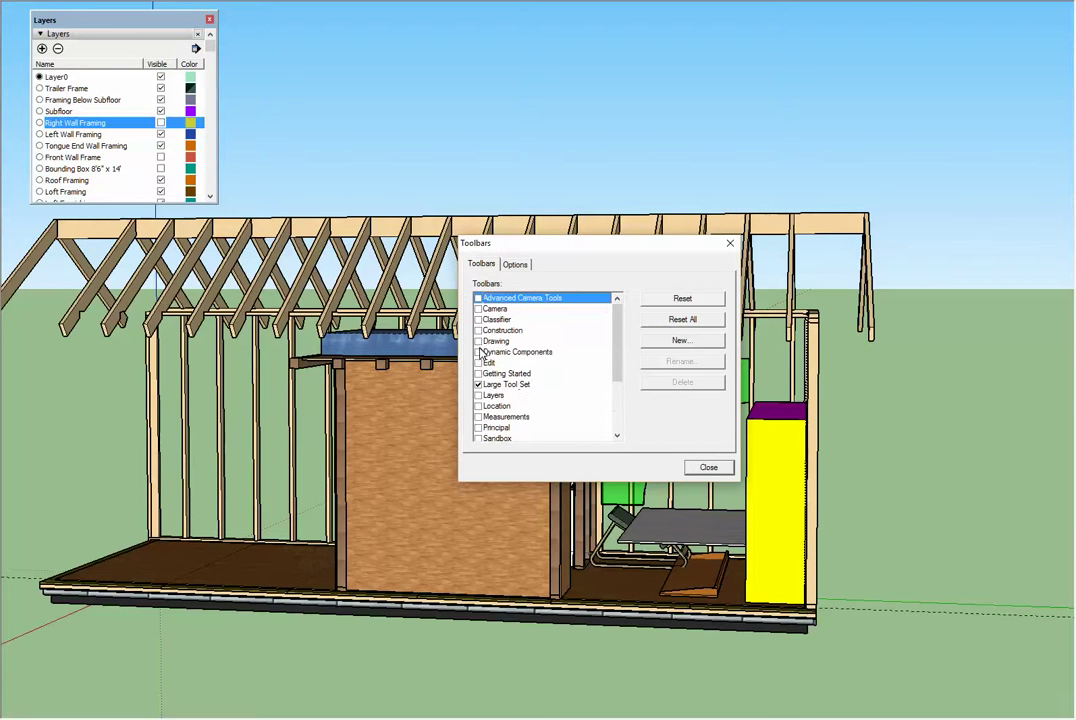
click(480, 352)
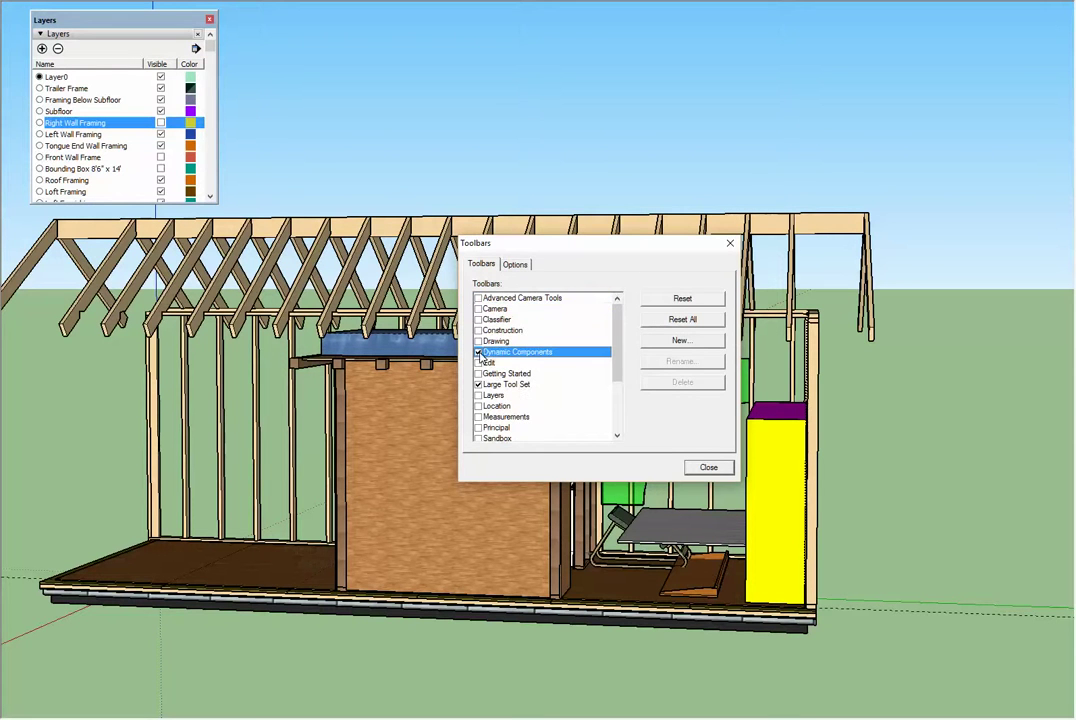
click(716, 467)
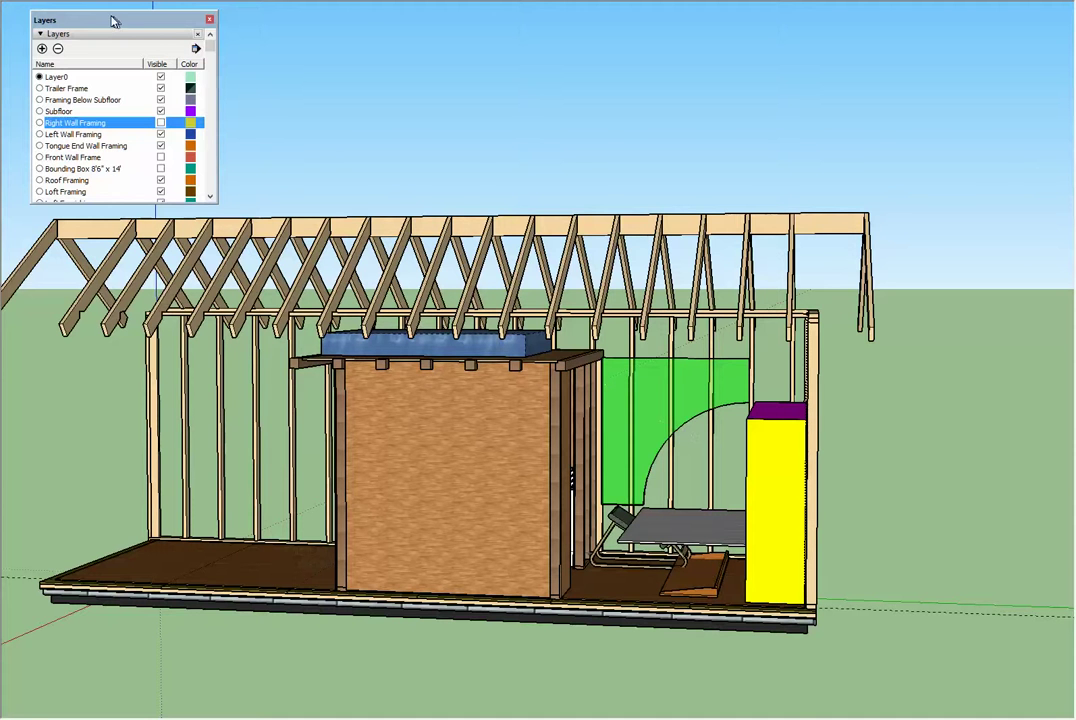
Step: Use the Interact tool to fold the grey table up against the cabinet and back
drag(113, 20, 316, 18)
click(140, 57)
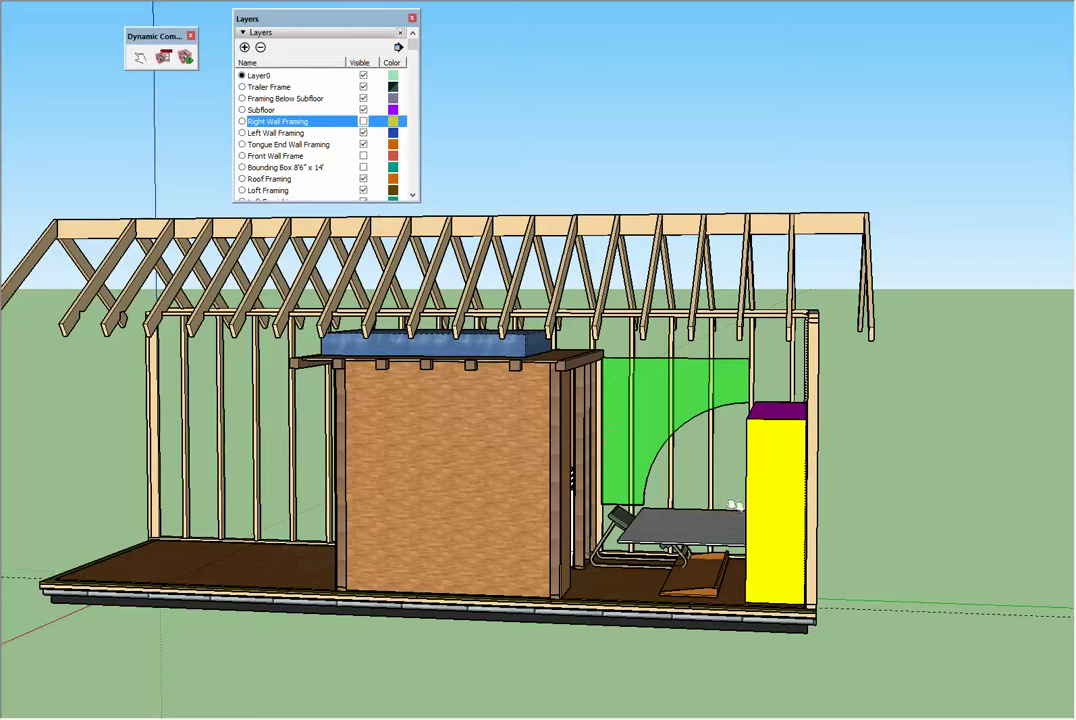
click(758, 500)
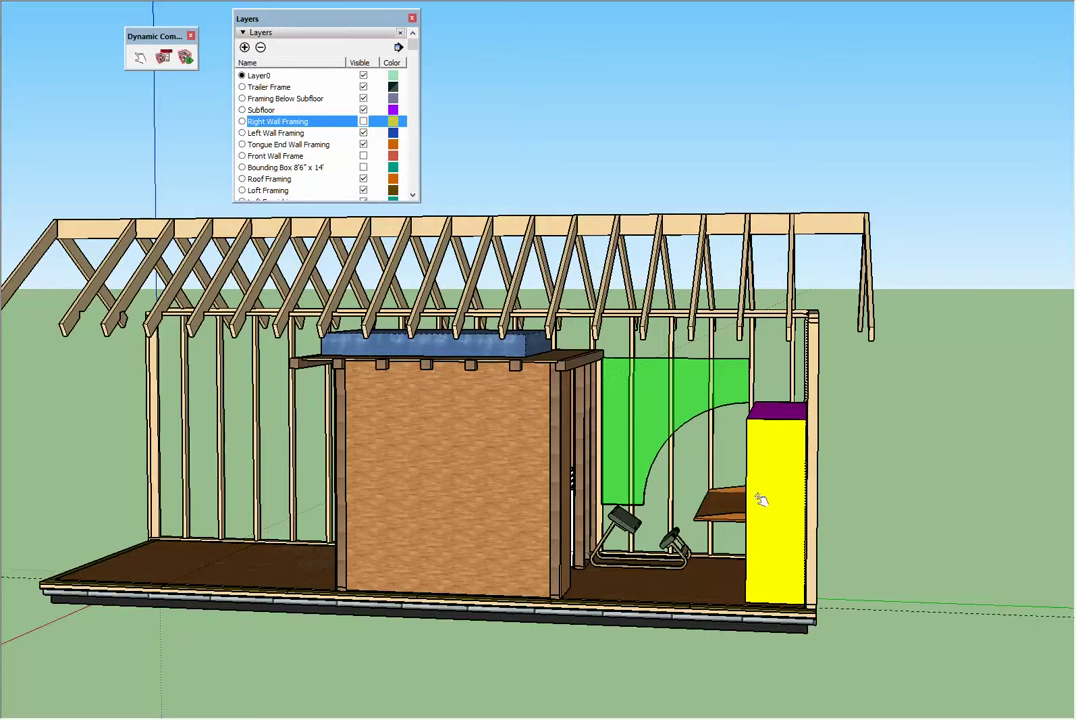
middle_drag(760, 500, 790, 496)
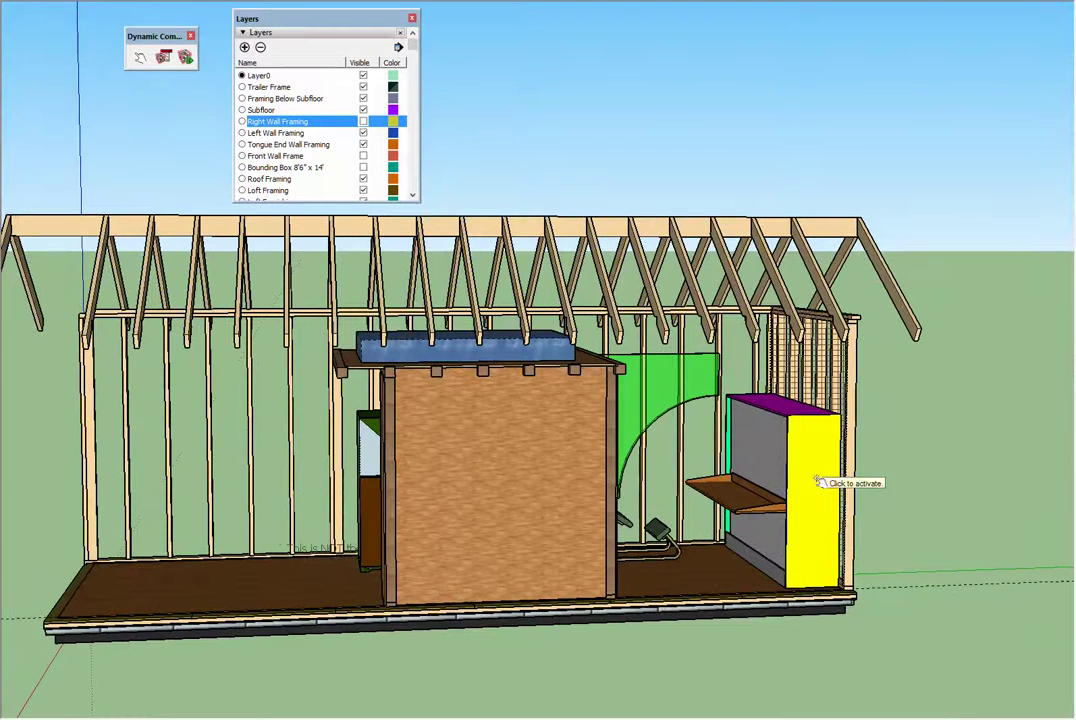
click(814, 476)
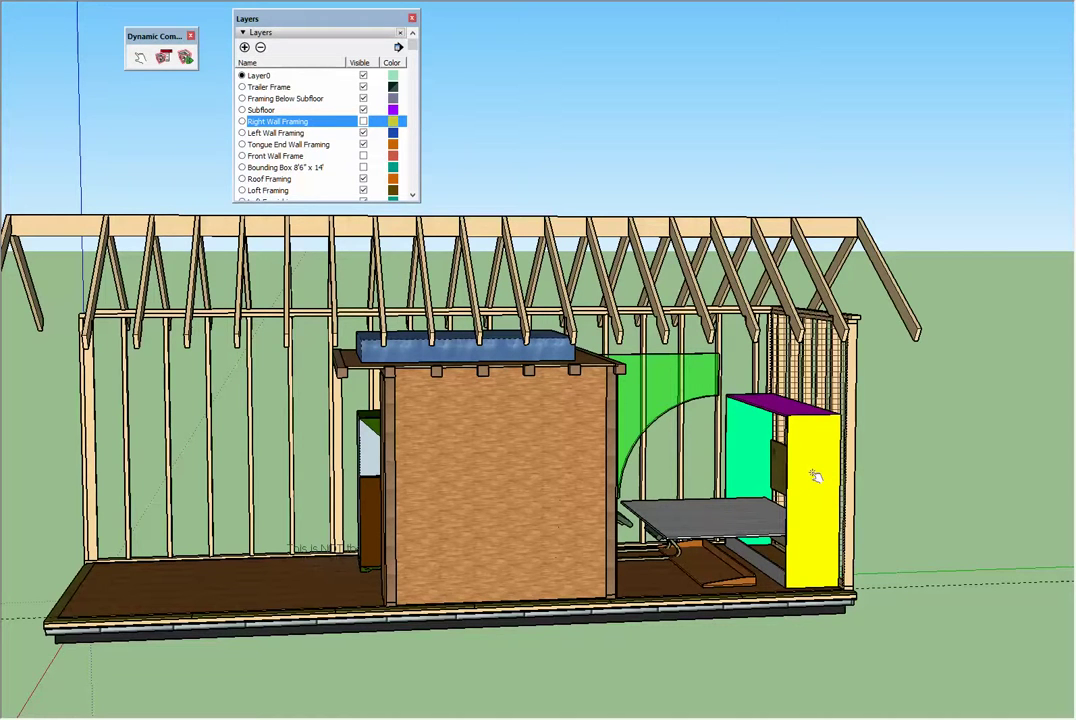
click(815, 476)
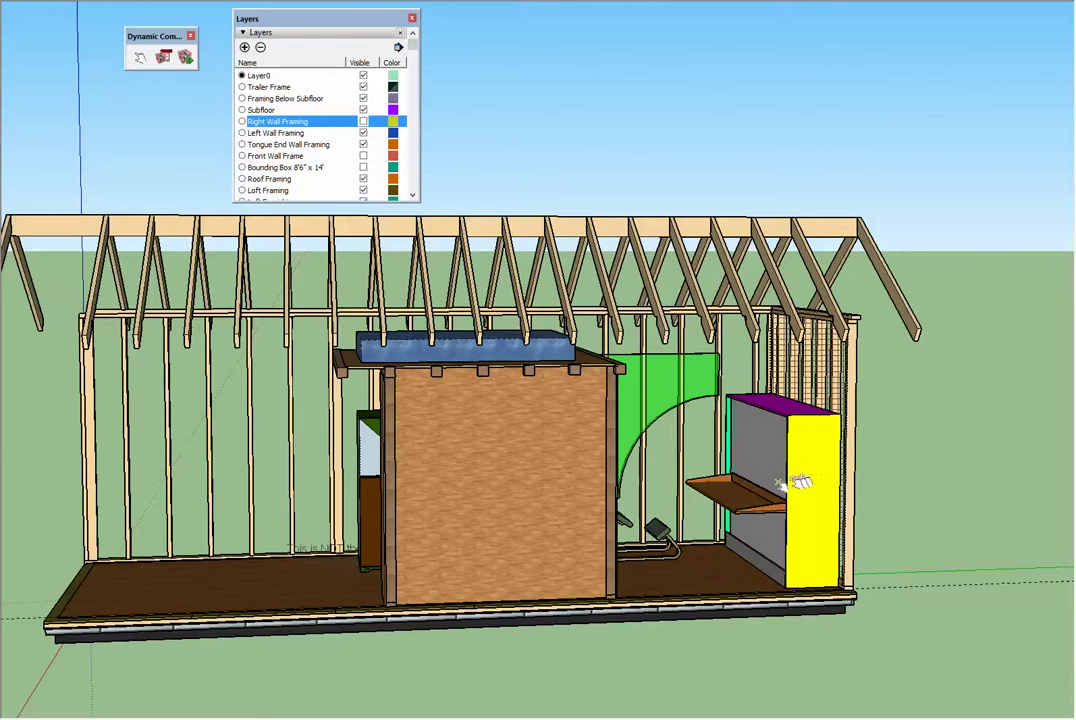
Step: Toggle the brown shelf between wall shelf and table several times
middle_drag(630, 420, 645, 505)
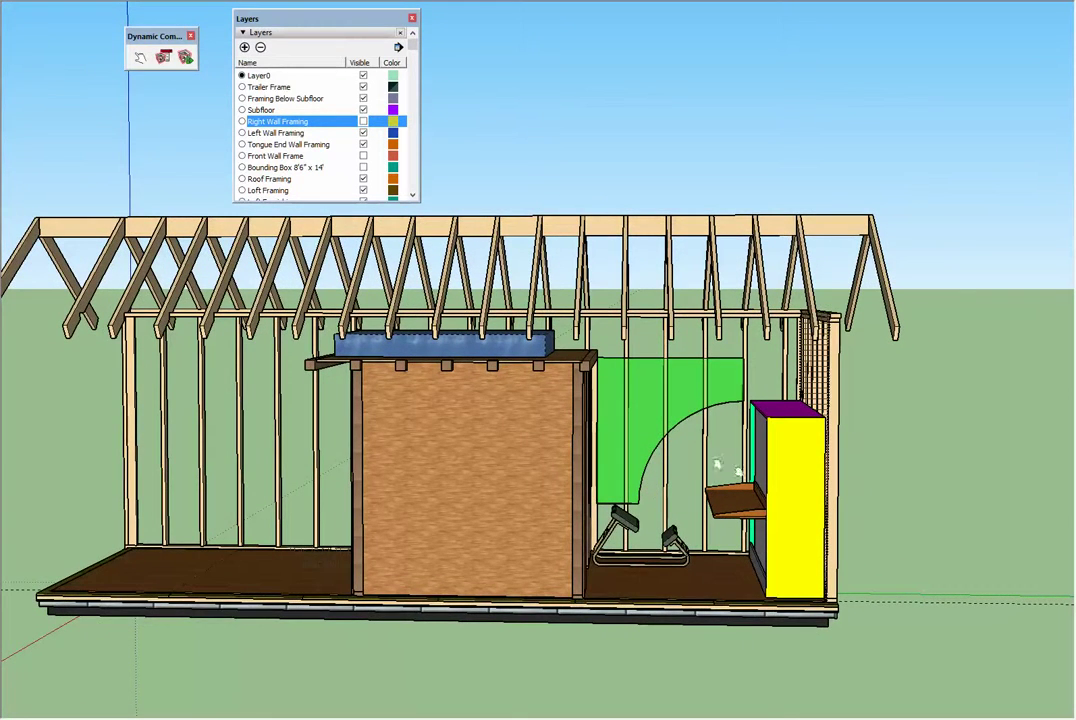
click(804, 512)
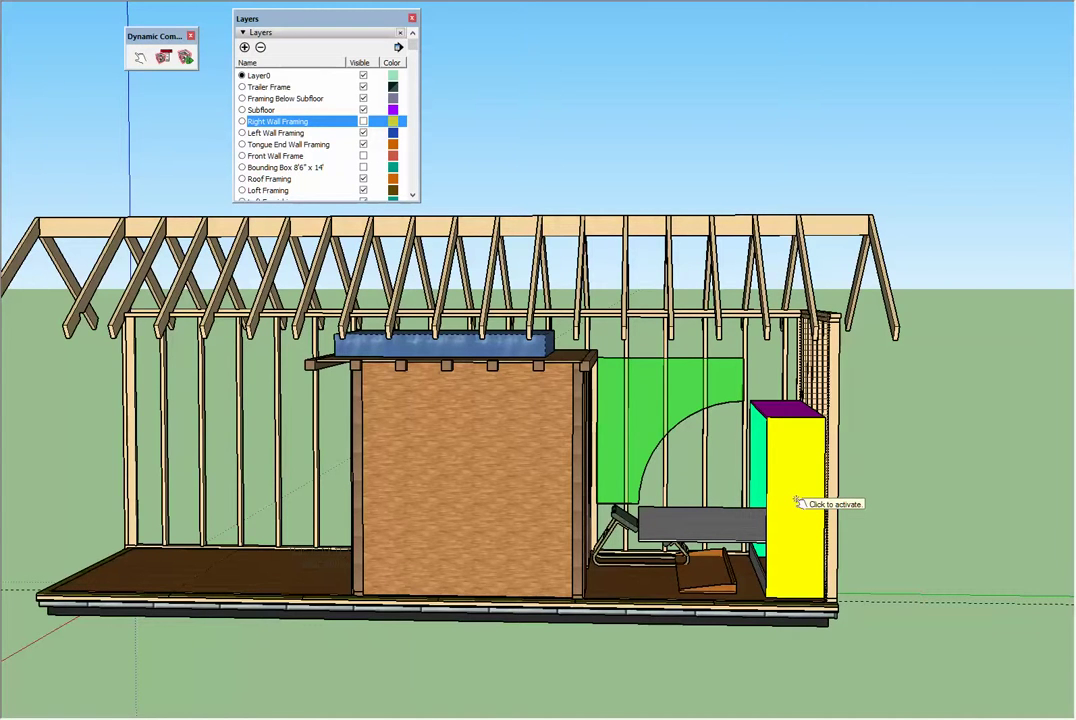
click(798, 503)
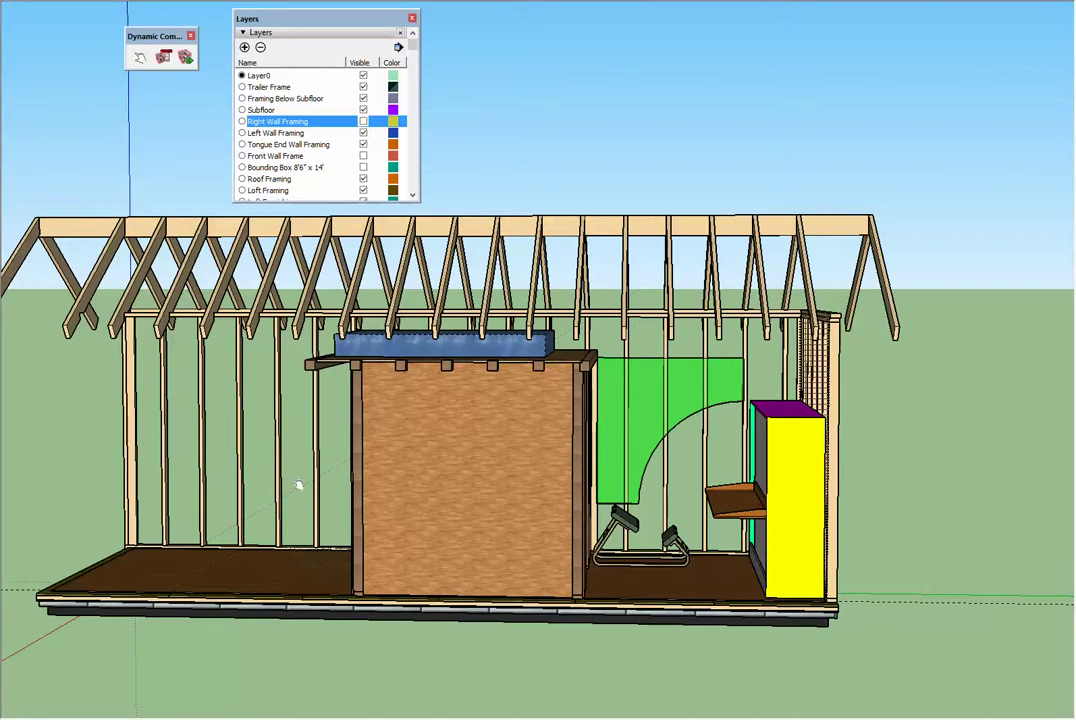
mouse_move(298, 487)
middle_down()
mouse_move(303, 468)
mouse_move(362, 502)
mouse_move(340, 470)
mouse_move(319, 497)
middle_up()
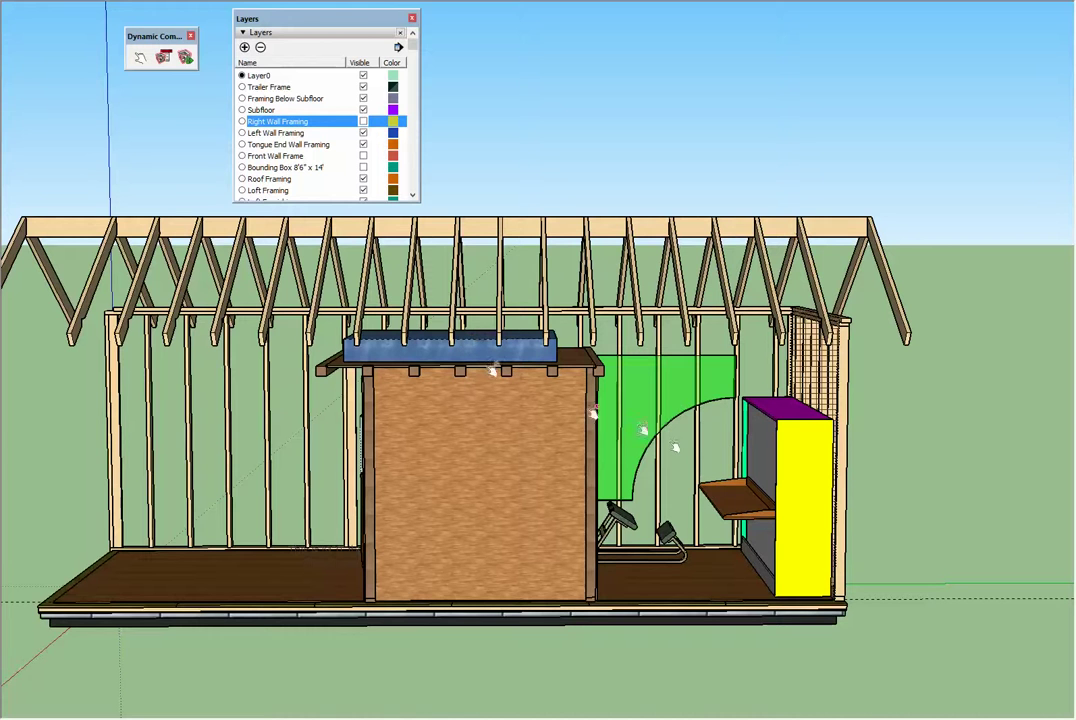
click(720, 497)
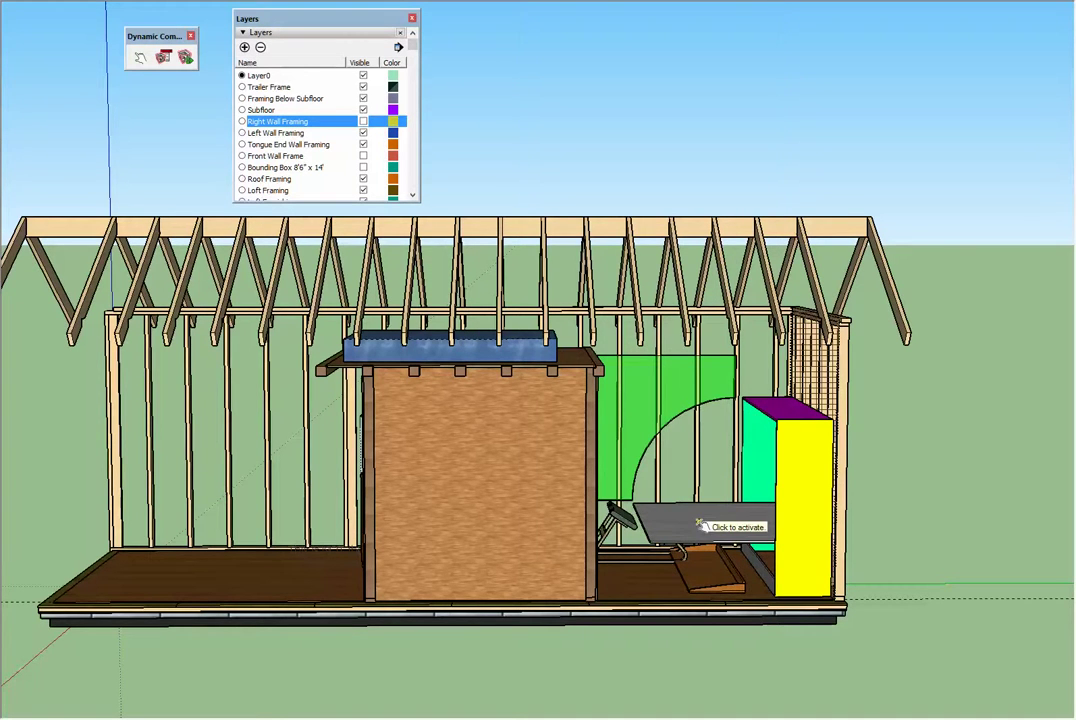
click(701, 524)
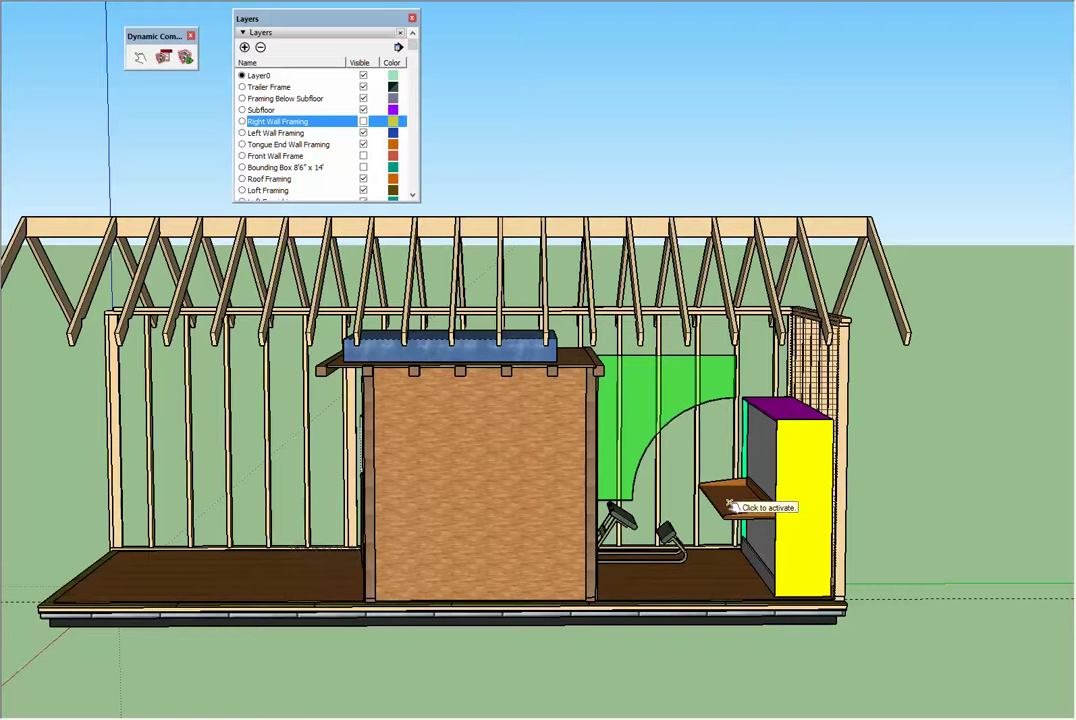
click(729, 514)
Step: Fold the wall shelf down into a table and hide the Roof Framing layer
middle_drag(710, 432, 651, 383)
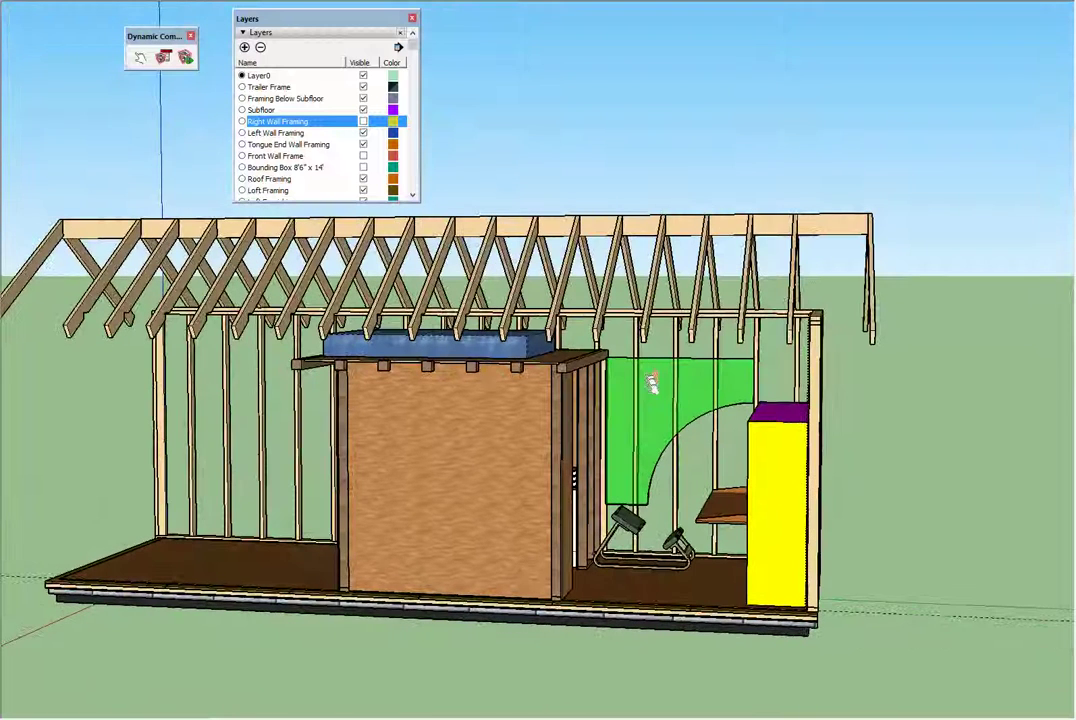
click(722, 503)
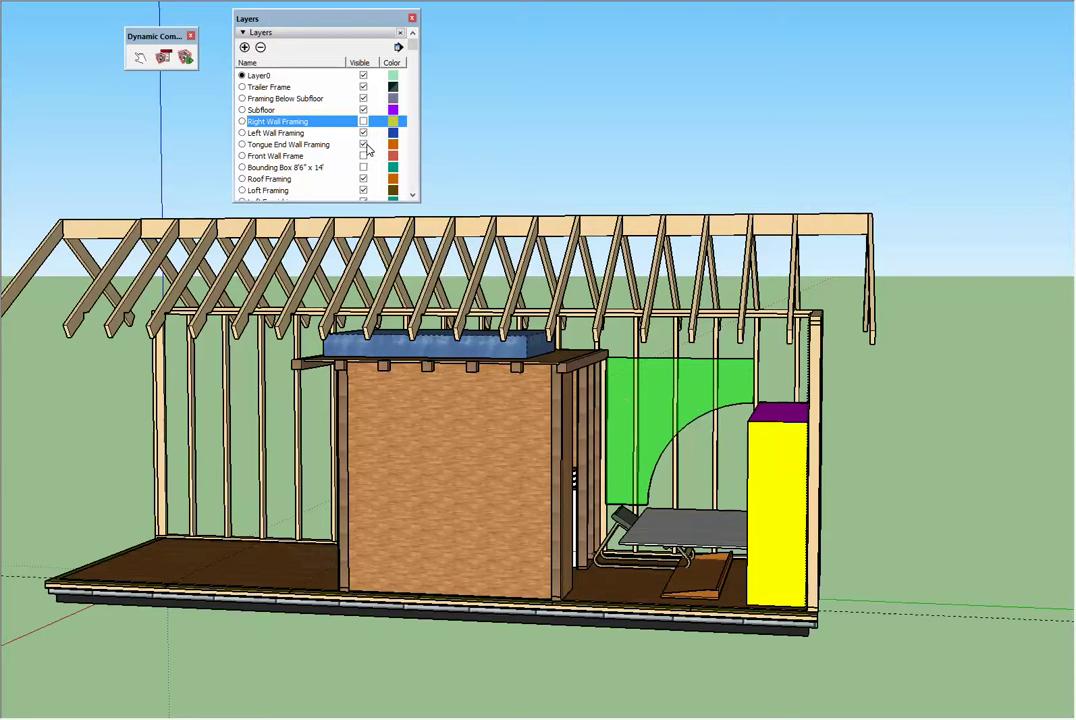
click(363, 179)
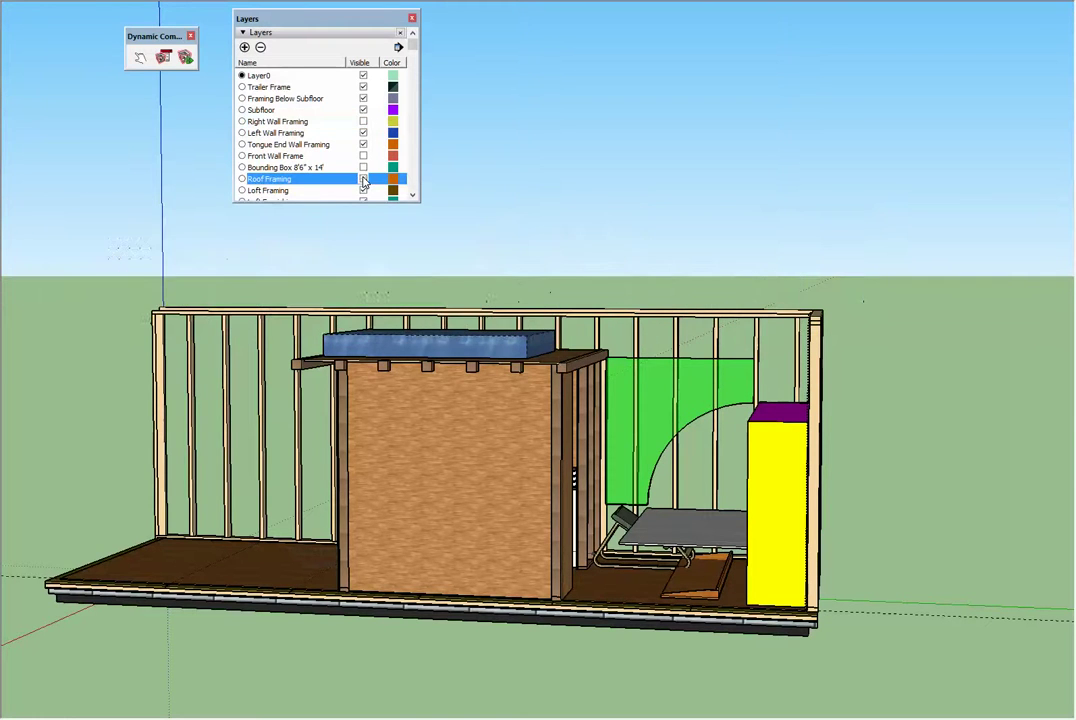
Step: Look down into the trailer, toggle the loft mattress off the bed frame, and zoom in
middle_drag(637, 245, 480, 450)
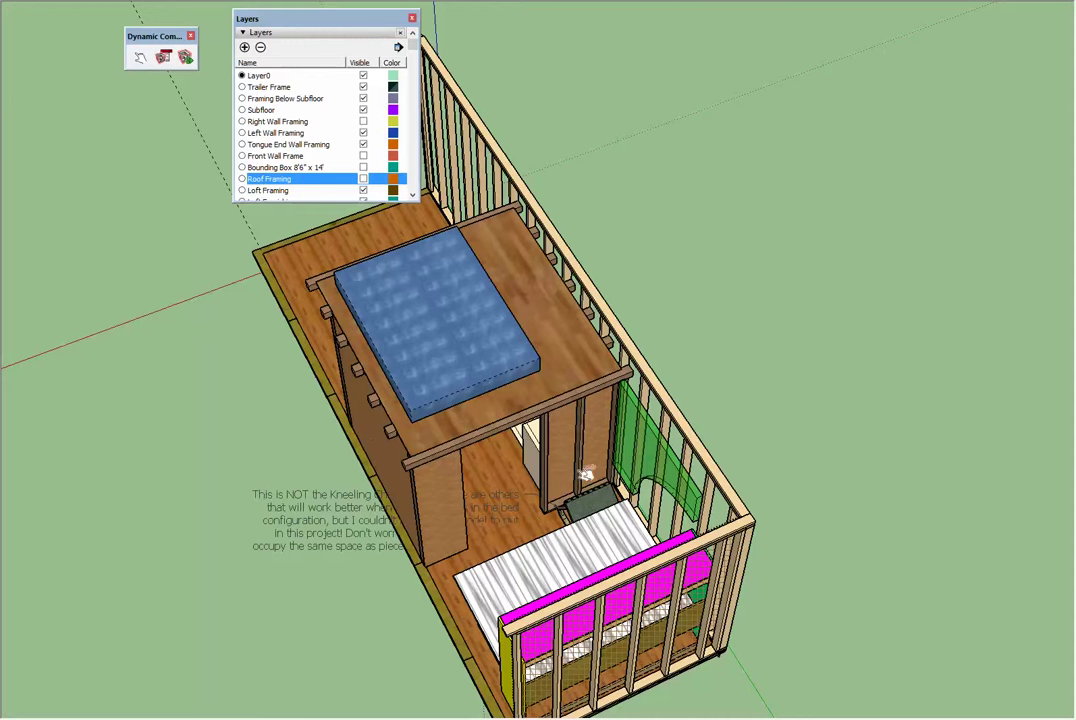
click(574, 546)
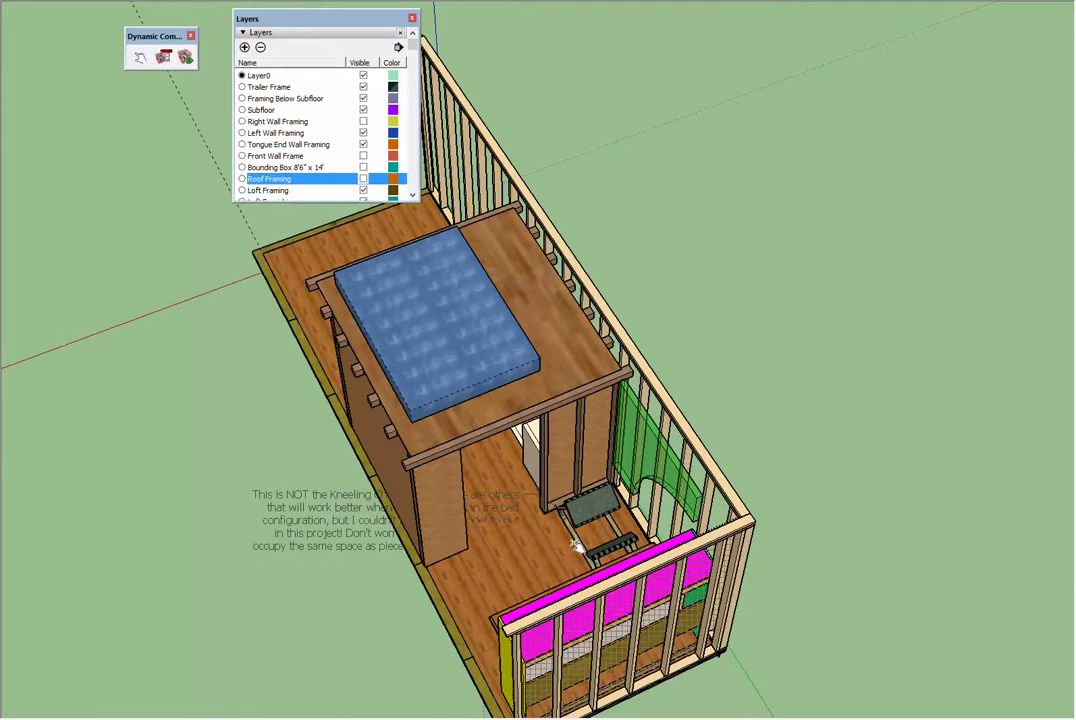
click(574, 546)
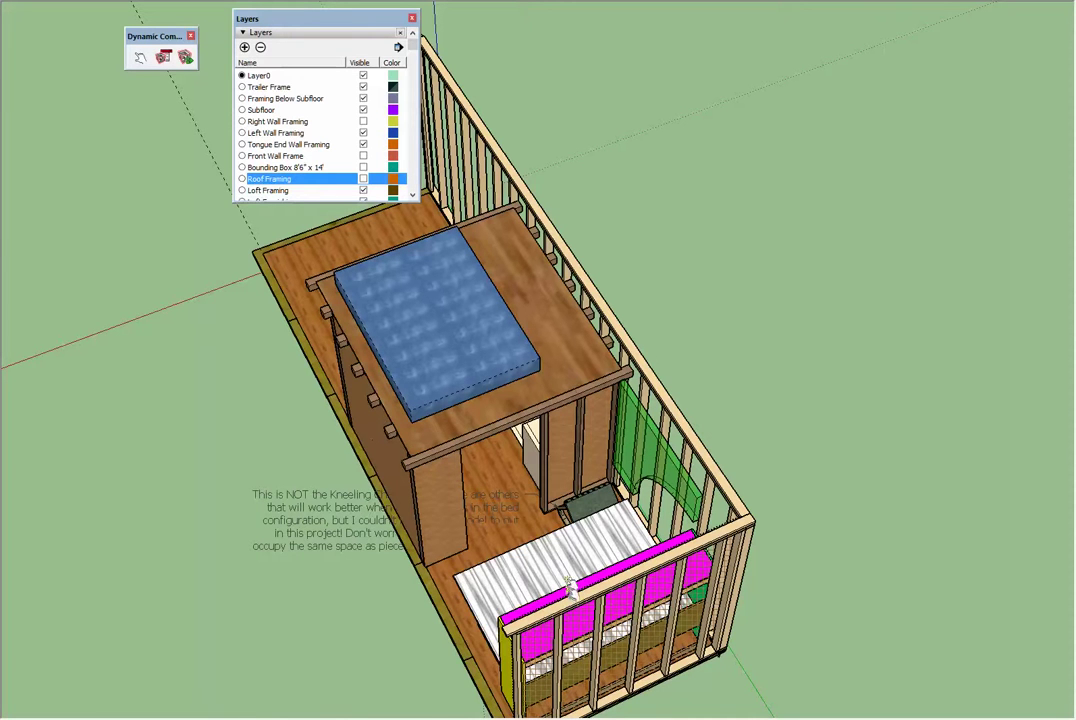
click(560, 558)
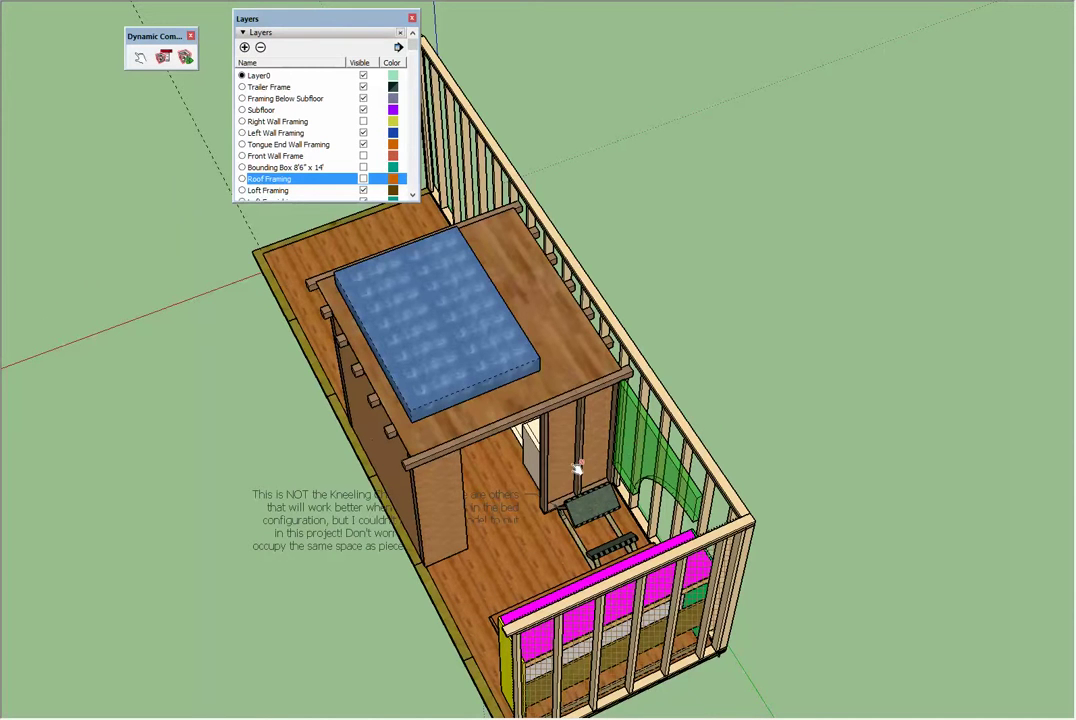
scroll(578, 467, up, 1)
scroll(578, 467, up, 2)
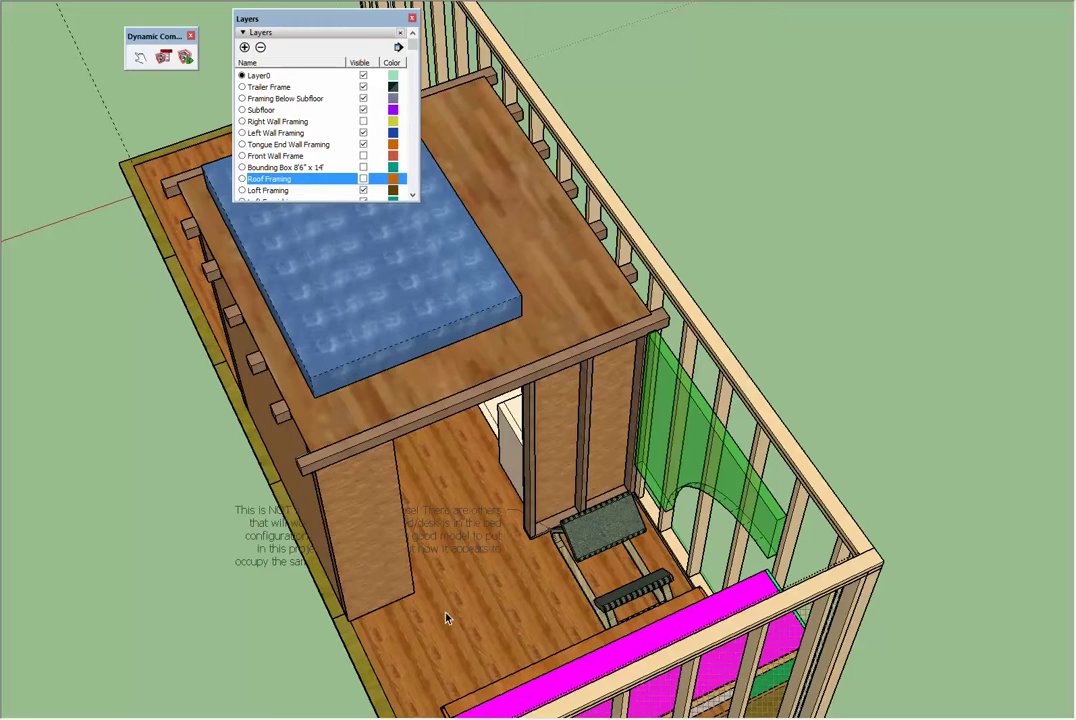
Step: Orbit to a side view of the bathroom walls beneath the loft mattress
mouse_move(444, 600)
middle_down()
mouse_move(480, 571)
mouse_move(504, 528)
mouse_move(530, 533)
mouse_move(594, 427)
mouse_move(565, 530)
middle_up()
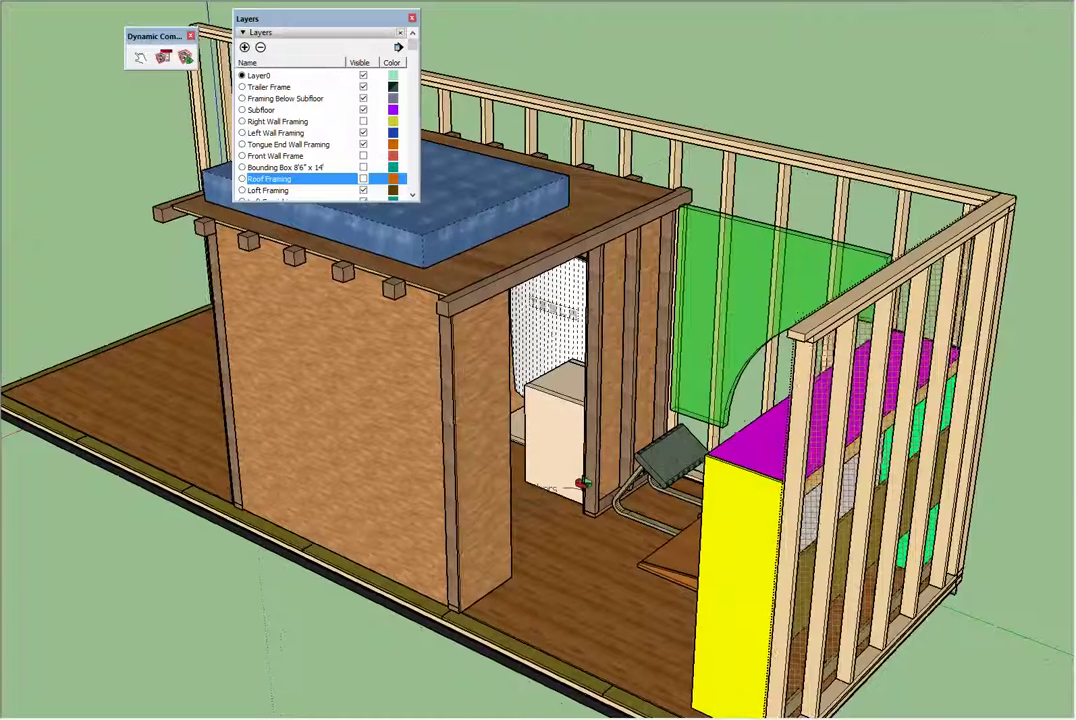
middle_drag(580, 485, 566, 326)
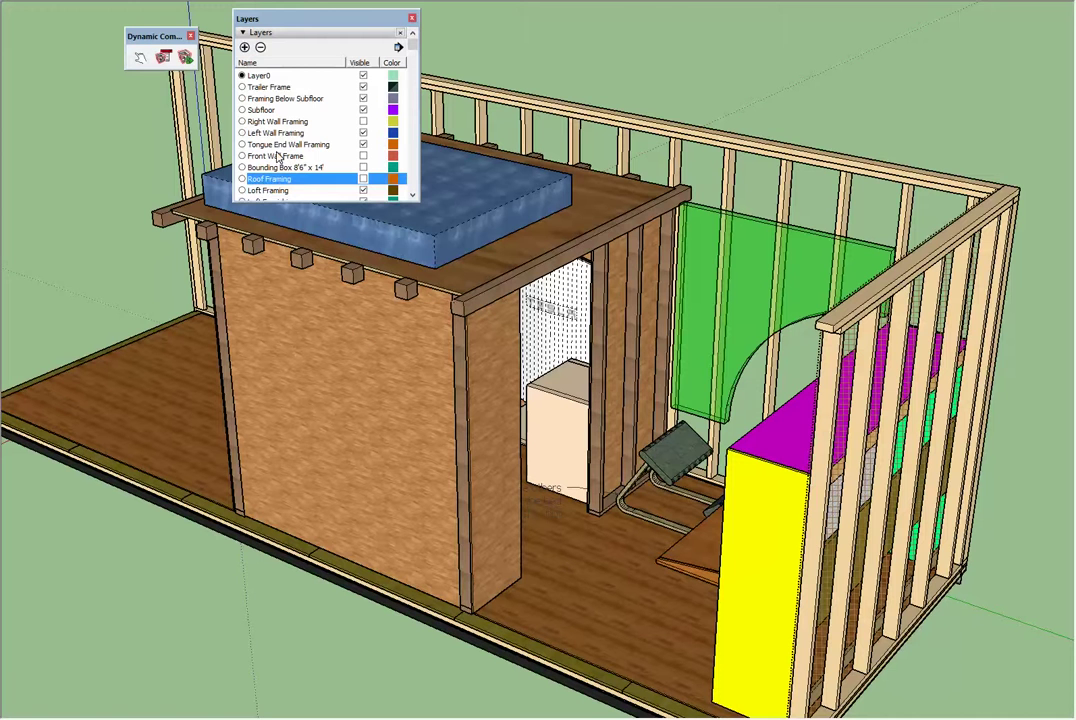
Step: Hide Loft Framing, Loft Furnishings and Loft Floor layers, then orbit to a top-down view
scroll(335, 152, down, 3)
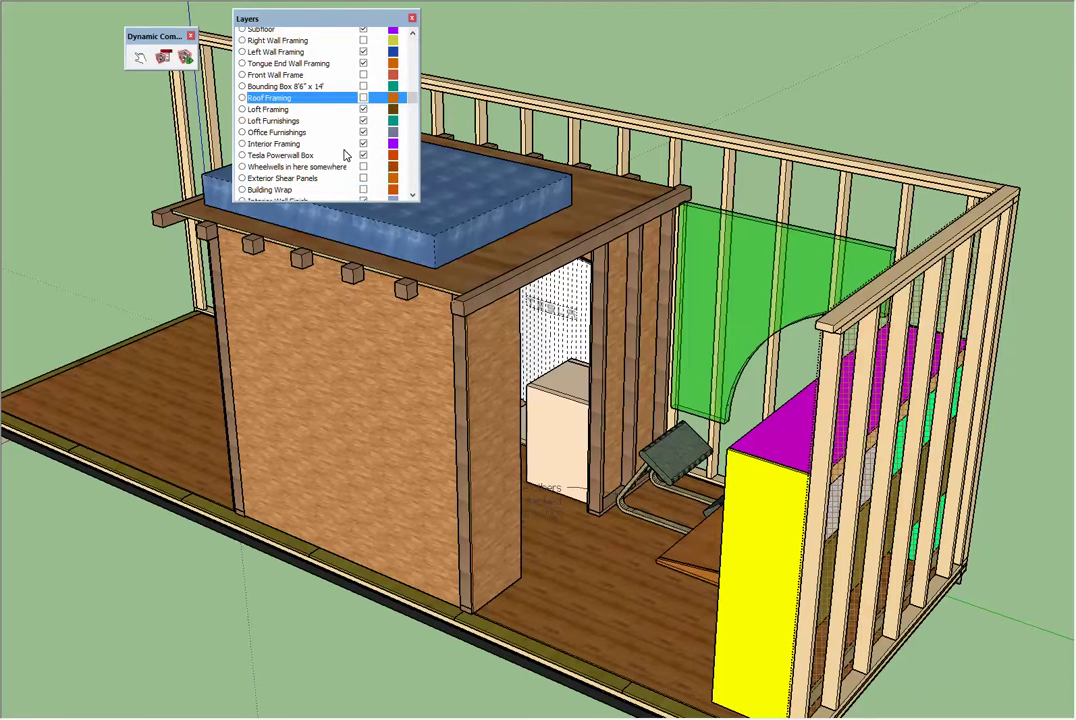
click(363, 109)
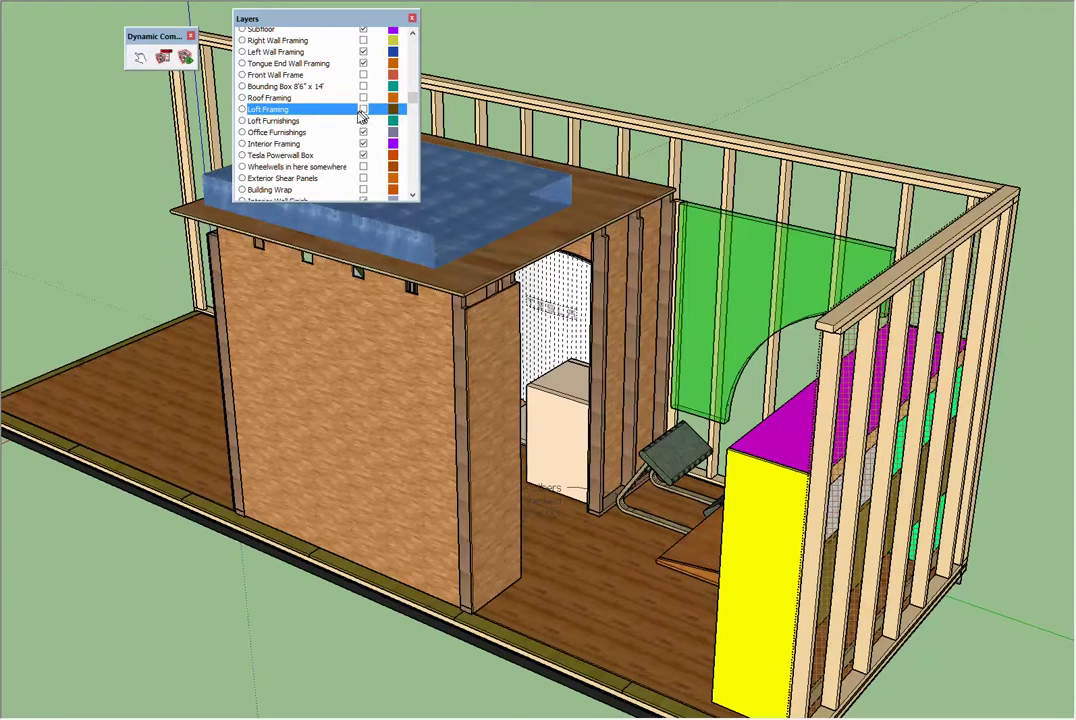
click(362, 120)
scroll(322, 135, down, 4)
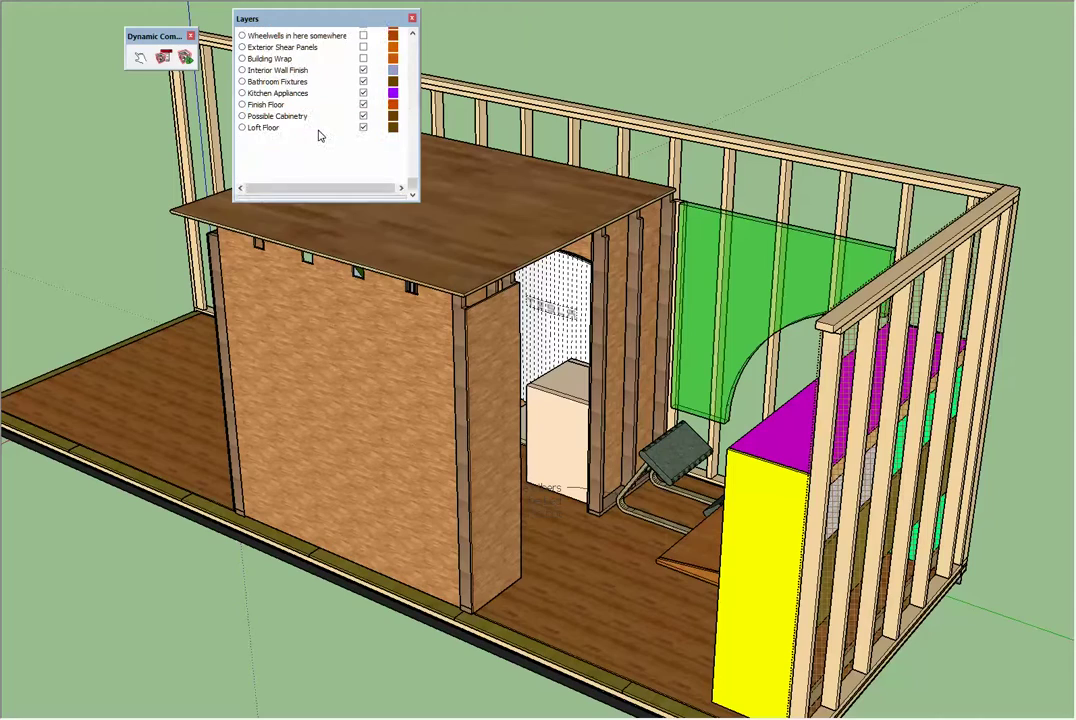
click(363, 127)
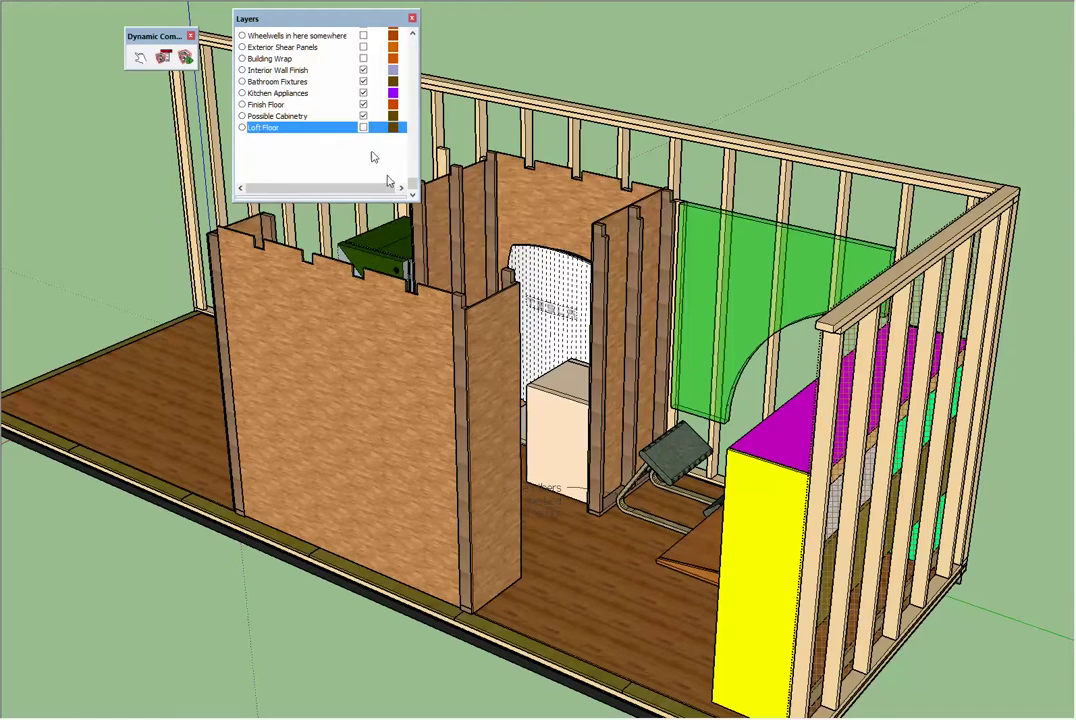
middle_drag(505, 228, 157, 713)
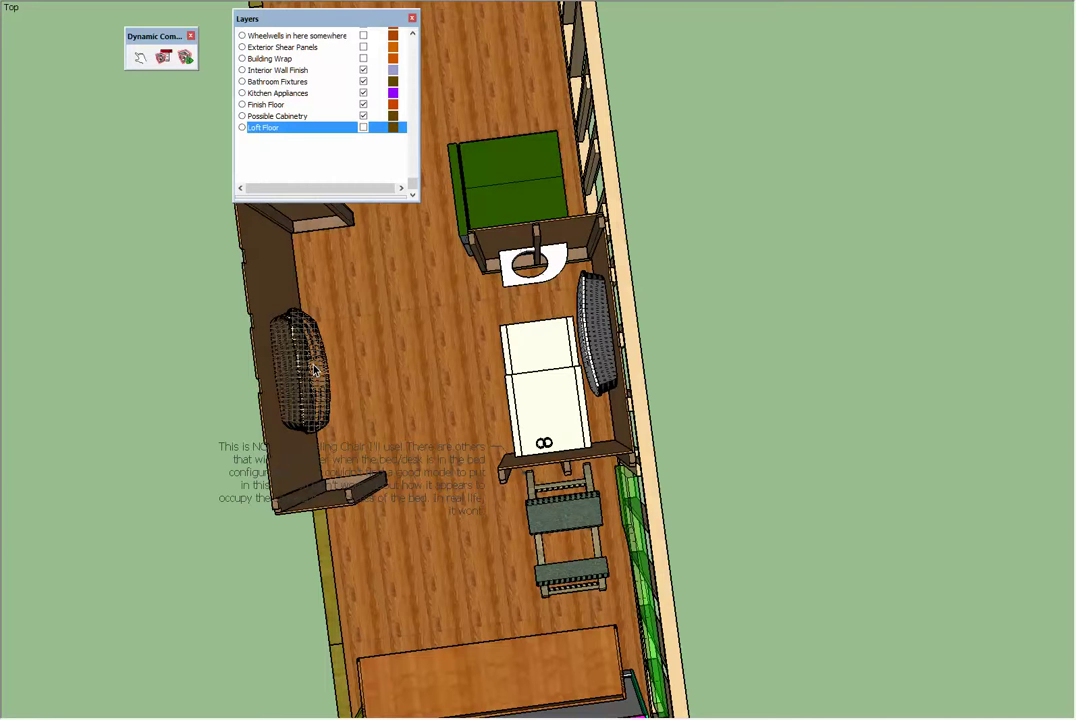
mouse_move(190, 379)
middle_down()
mouse_move(372, 312)
mouse_move(697, 290)
mouse_move(415, 379)
mouse_move(384, 378)
mouse_move(360, 355)
mouse_move(357, 333)
middle_up()
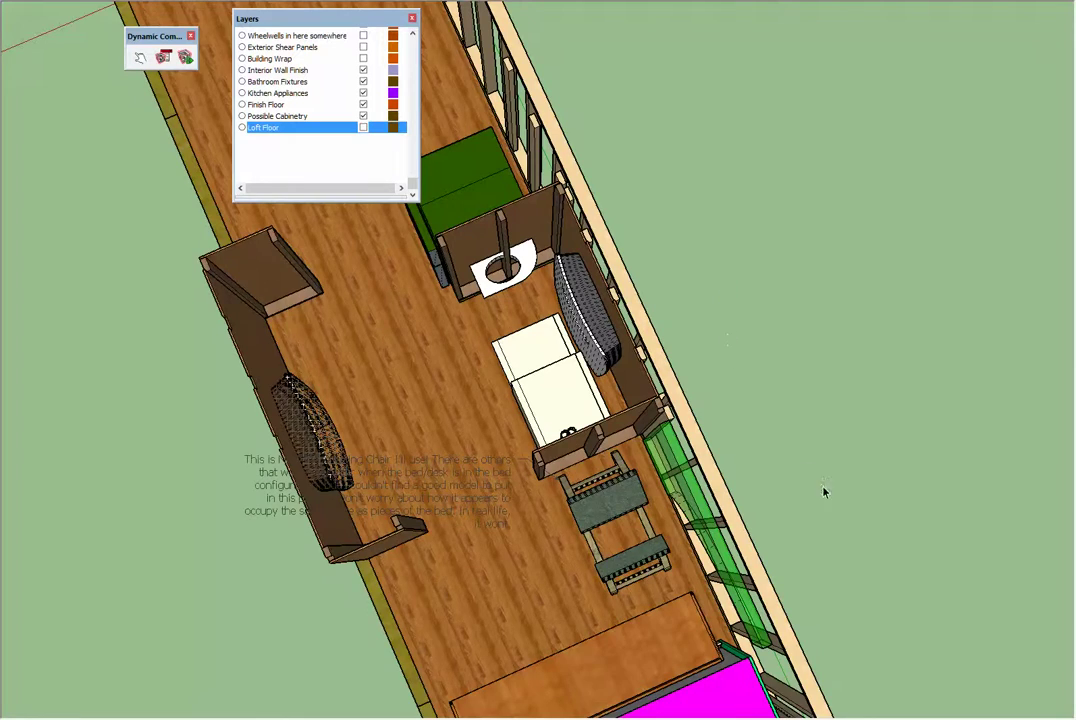
middle_drag(822, 485, 473, 425)
middle_drag(727, 163, 718, 578)
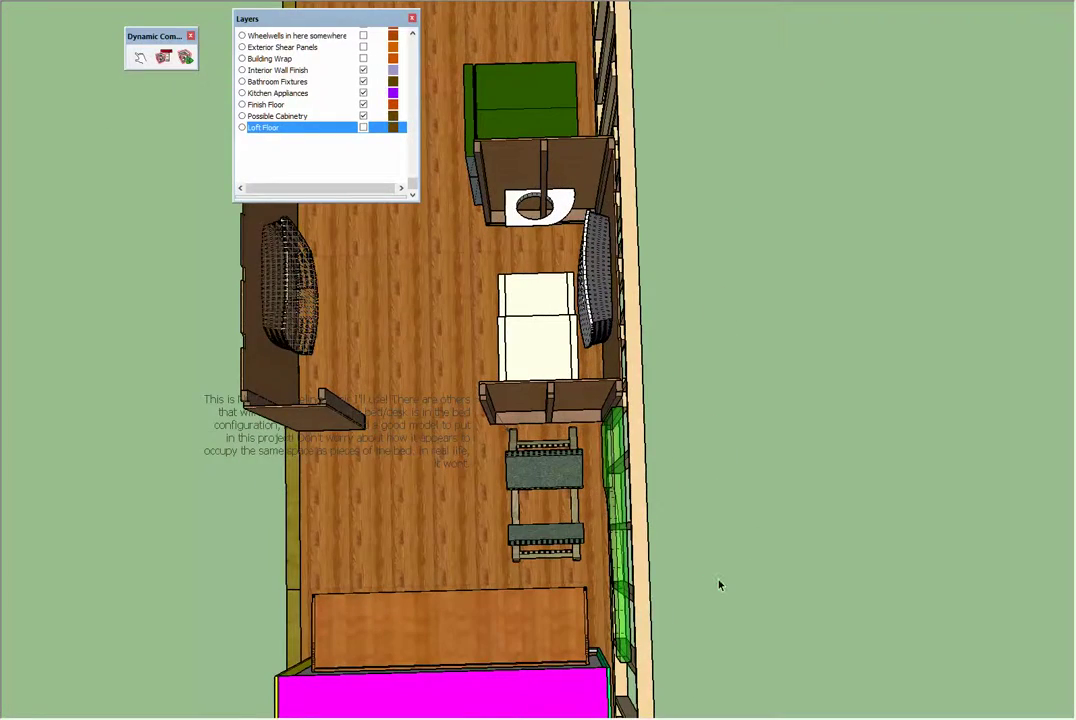
mouse_move(735, 592)
middle_down()
mouse_move(735, 273)
mouse_move(720, 199)
mouse_move(732, 184)
mouse_move(793, 185)
mouse_move(713, 365)
mouse_move(698, 390)
mouse_move(664, 408)
mouse_move(684, 488)
mouse_move(704, 506)
middle_up()
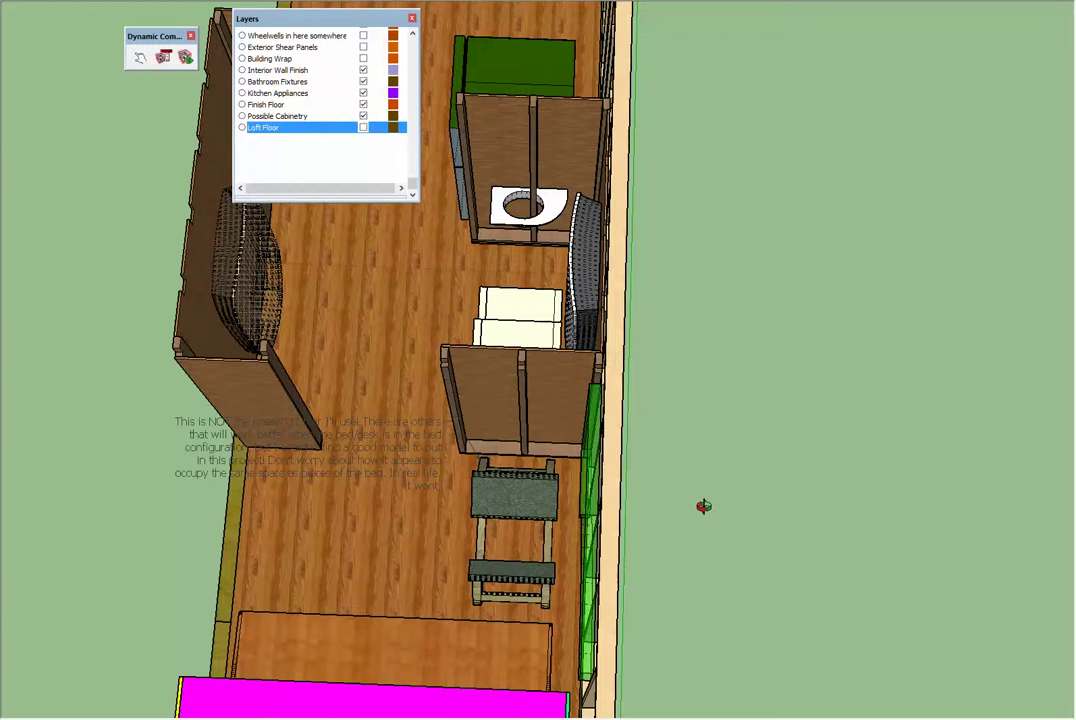
Step: Zoom out and orbit from the top-down plan to an angled overview of the floor
mouse_move(704, 506)
middle_down()
mouse_move(713, 552)
mouse_move(743, 584)
middle_up()
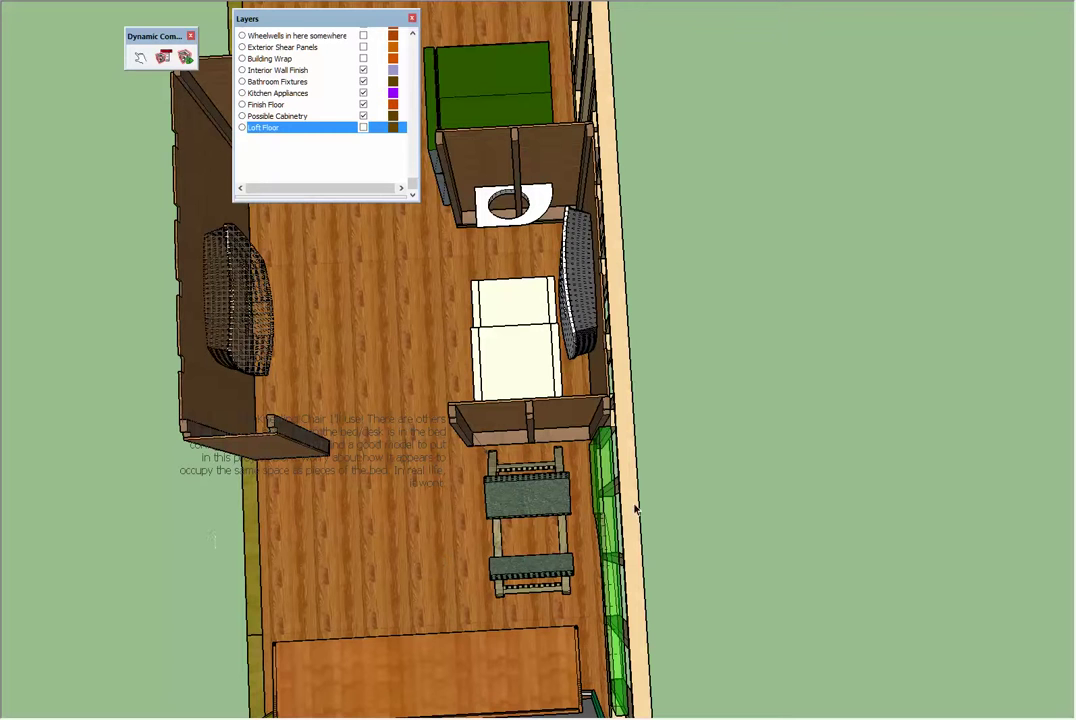
middle_drag(705, 563, 724, 574)
scroll(724, 574, down, 3)
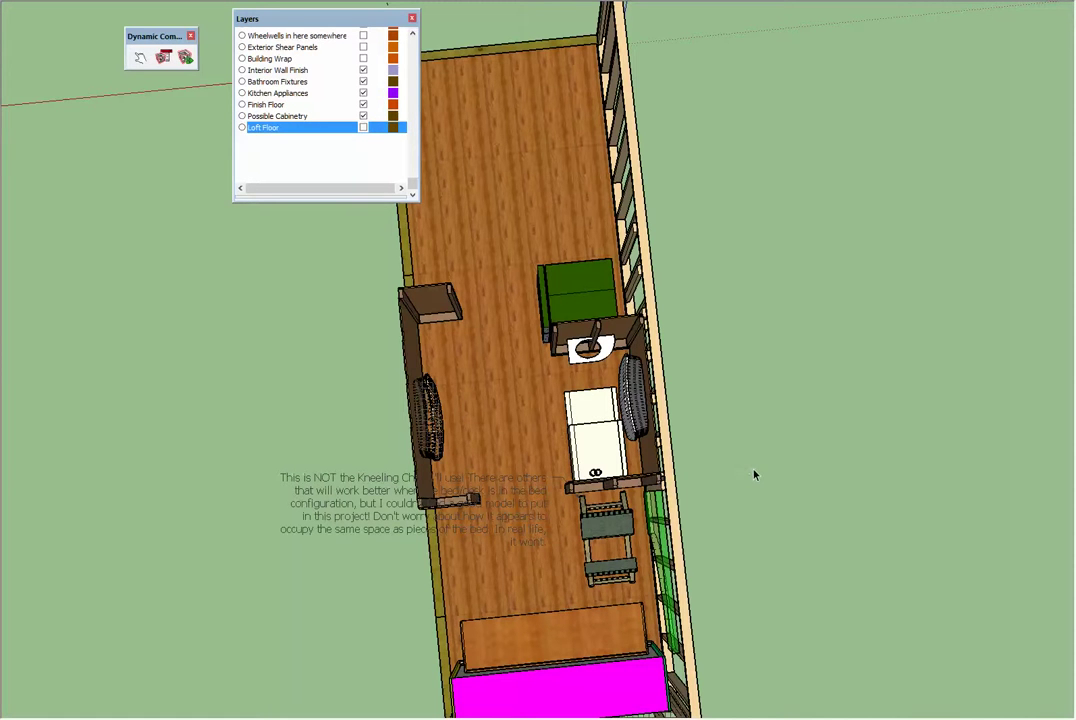
mouse_move(753, 471)
middle_down()
mouse_move(543, 470)
mouse_move(444, 446)
mouse_move(505, 487)
mouse_move(680, 478)
mouse_move(658, 490)
middle_up()
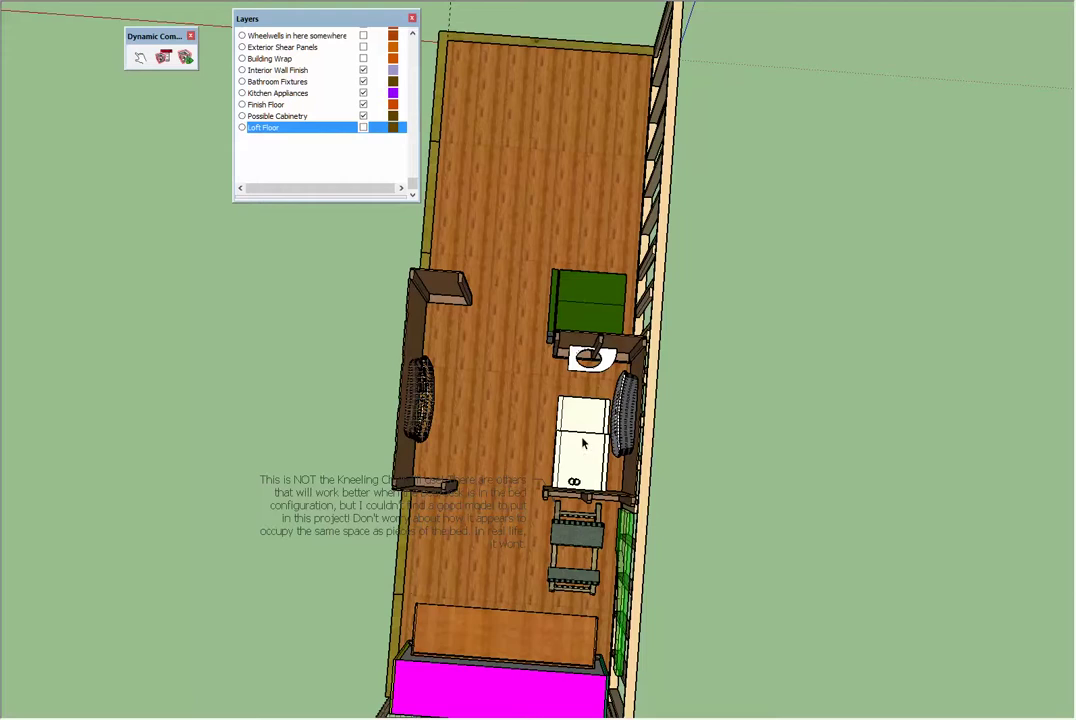
mouse_move(504, 440)
middle_down()
mouse_move(487, 435)
mouse_move(592, 438)
mouse_move(773, 377)
mouse_move(994, 327)
middle_up()
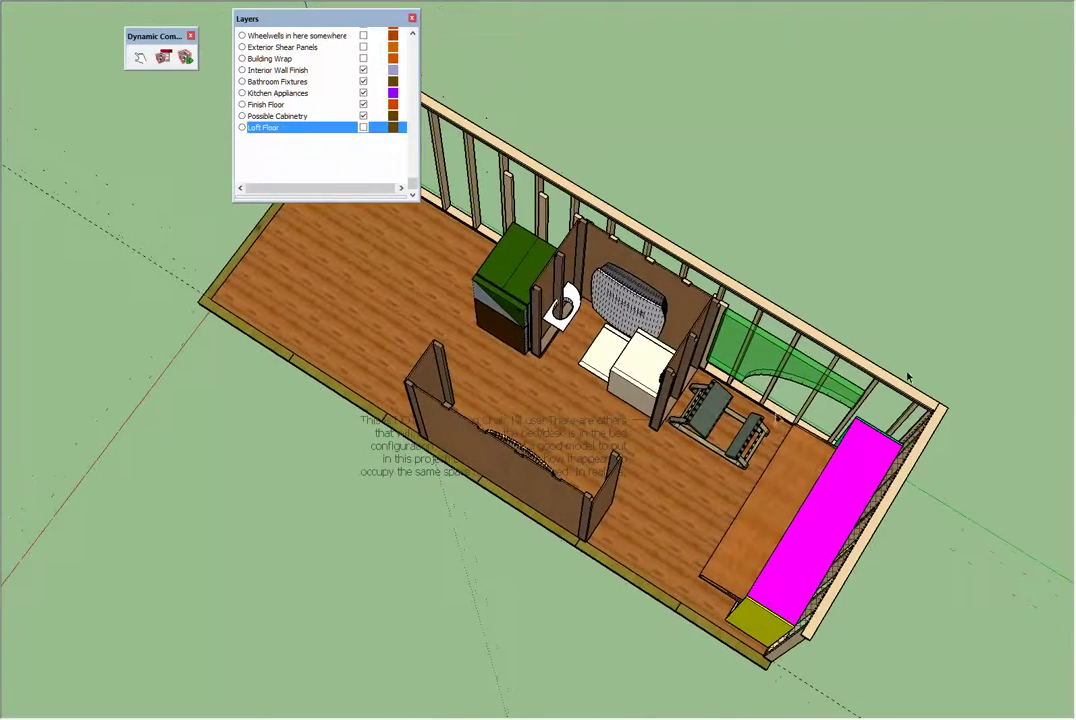
Step: Zoom in and orbit above the bathroom, Tesla battery, composting toilet and kneeling chair
scroll(660, 457, up, 6)
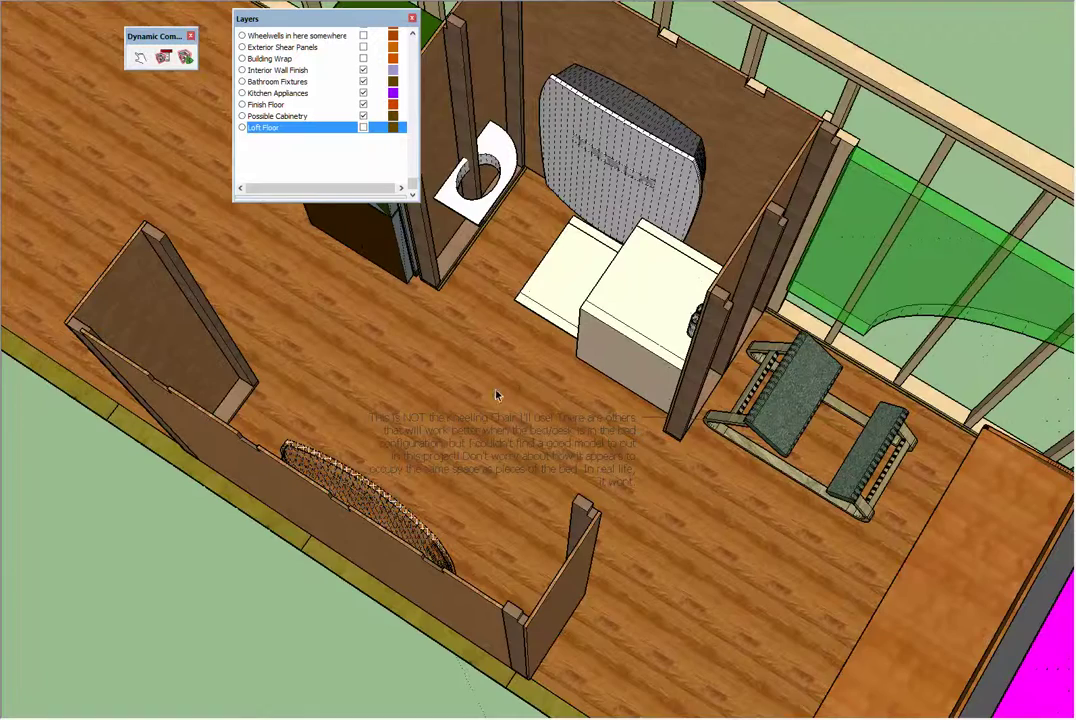
mouse_move(494, 391)
middle_down()
mouse_move(590, 379)
mouse_move(614, 300)
middle_up()
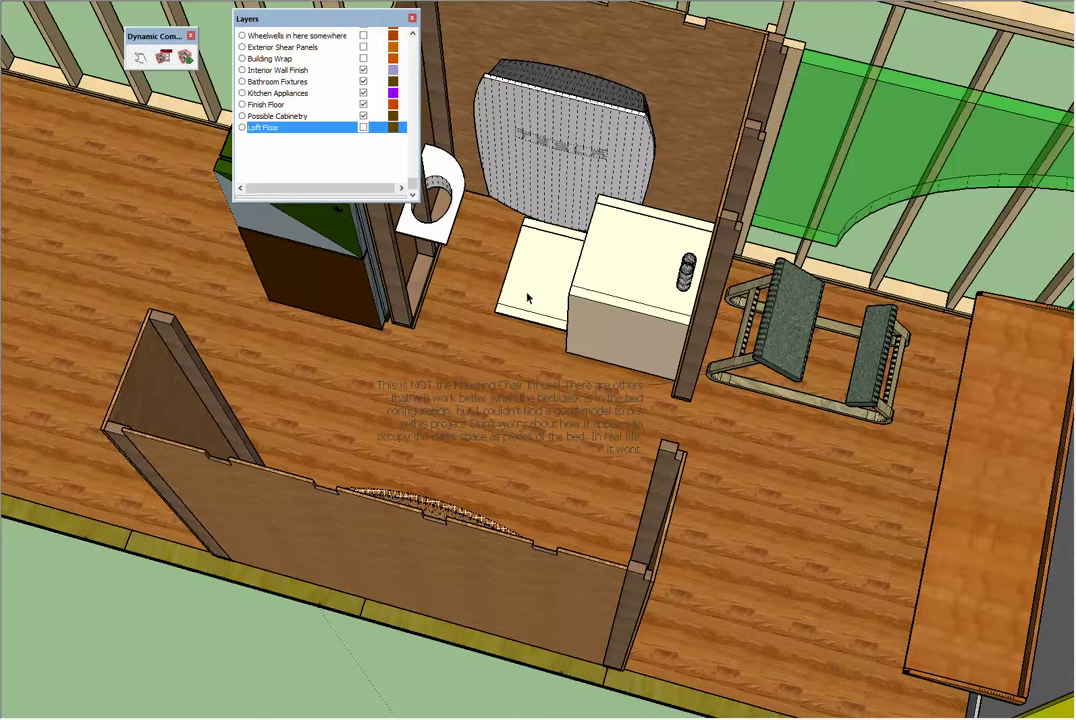
mouse_move(528, 298)
middle_down()
mouse_move(526, 362)
mouse_move(622, 287)
mouse_move(637, 298)
mouse_move(587, 345)
middle_up()
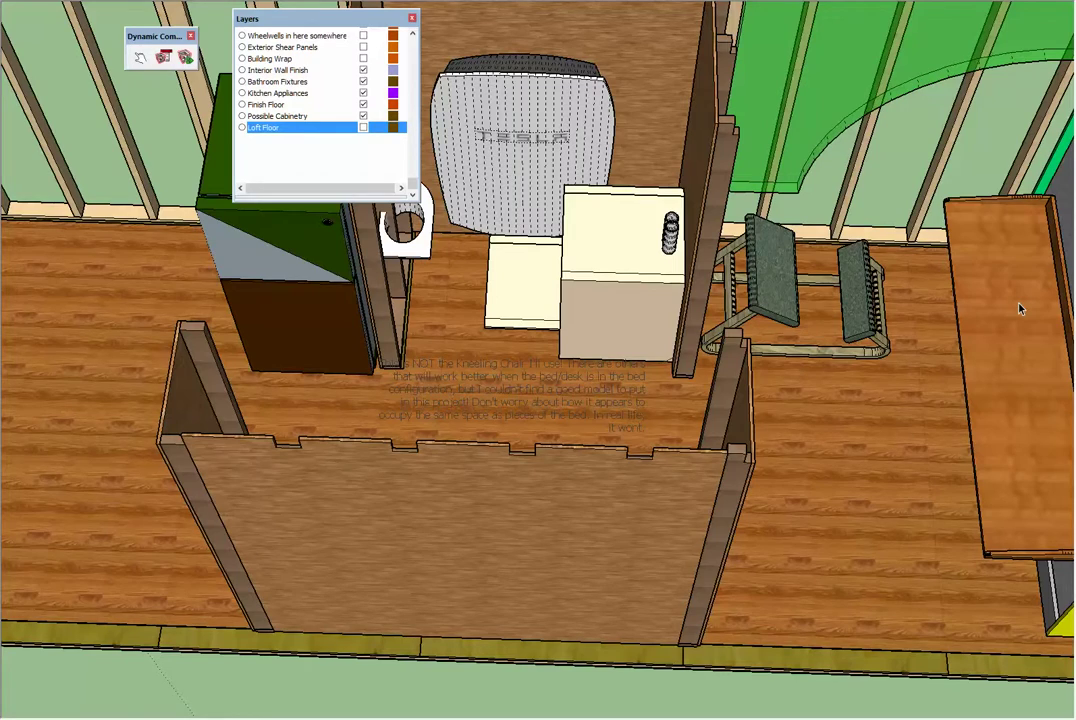
middle_drag(1019, 308, 621, 455)
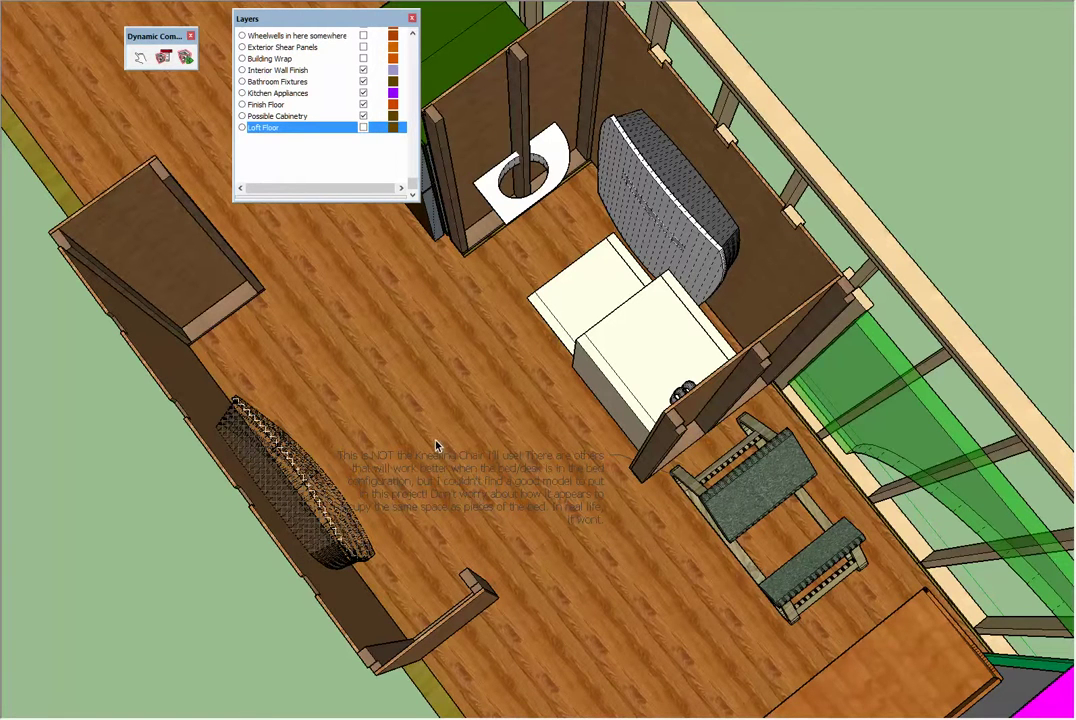
Step: Zoom out and rotate the house to view it from the trailer end
middle_drag(405, 411, 563, 385)
scroll(563, 385, down, 10)
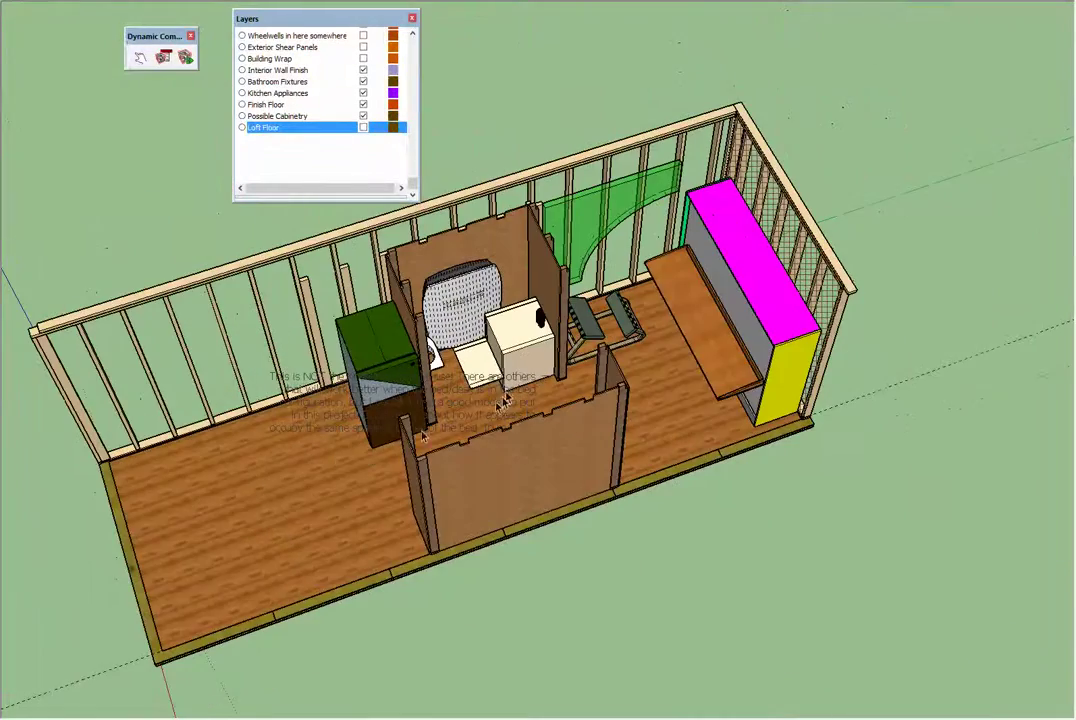
mouse_move(293, 486)
middle_down()
mouse_move(346, 465)
mouse_move(490, 370)
mouse_move(550, 298)
mouse_move(579, 162)
middle_up()
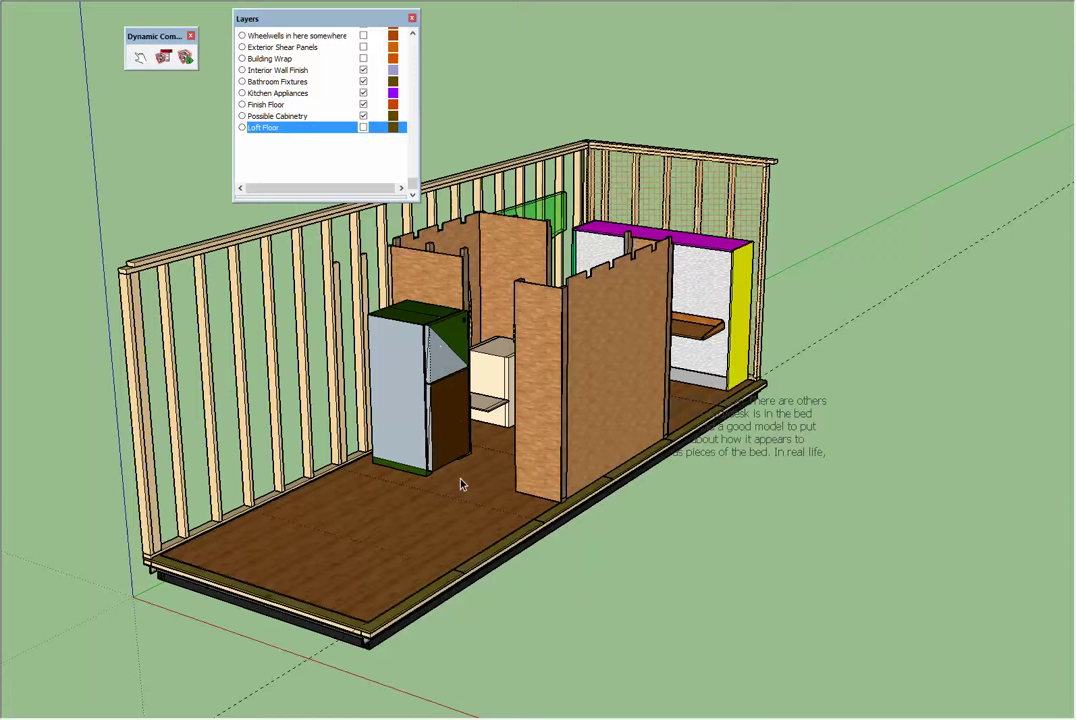
Step: Orbit to a high view looking along the house toward the Murphy bed cabinet and desk
middle_drag(377, 492, 522, 511)
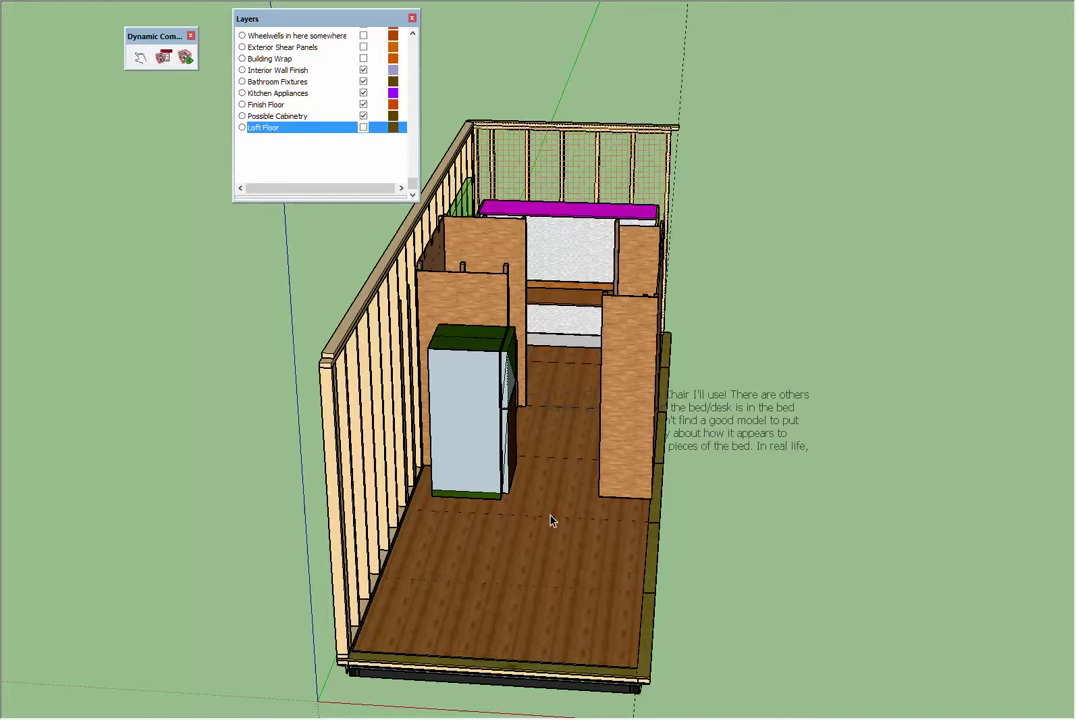
middle_drag(557, 375, 458, 382)
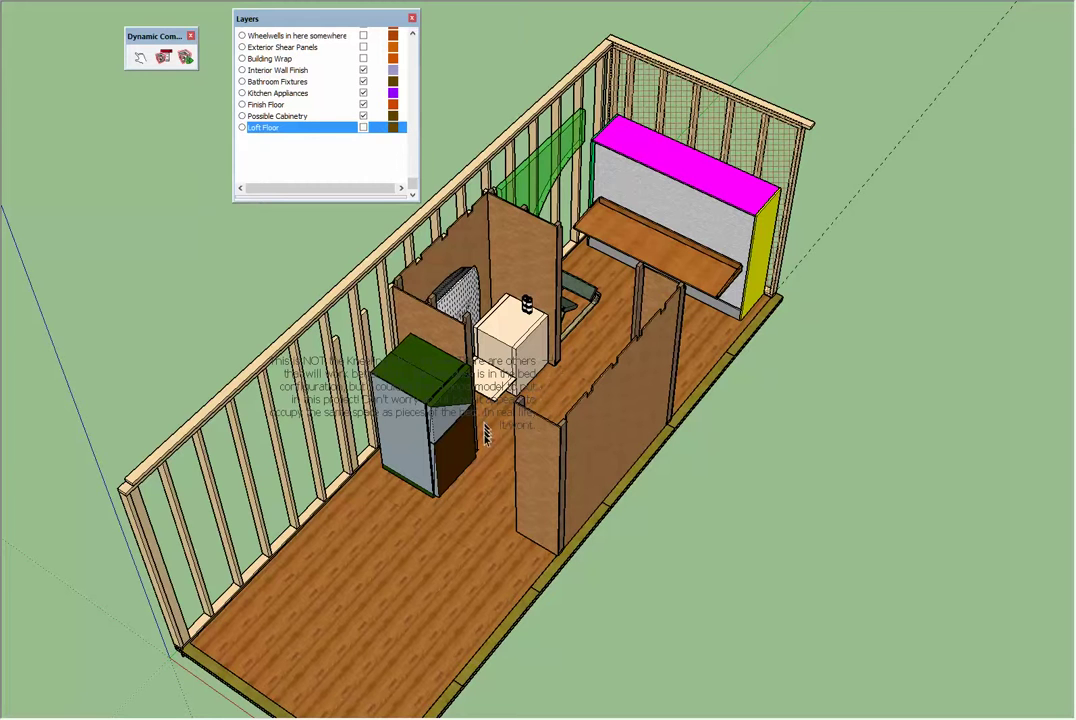
Step: Orbit slightly so the fridge, bathroom partitions and Murphy bed cabinet line up along the house
middle_drag(488, 463, 518, 346)
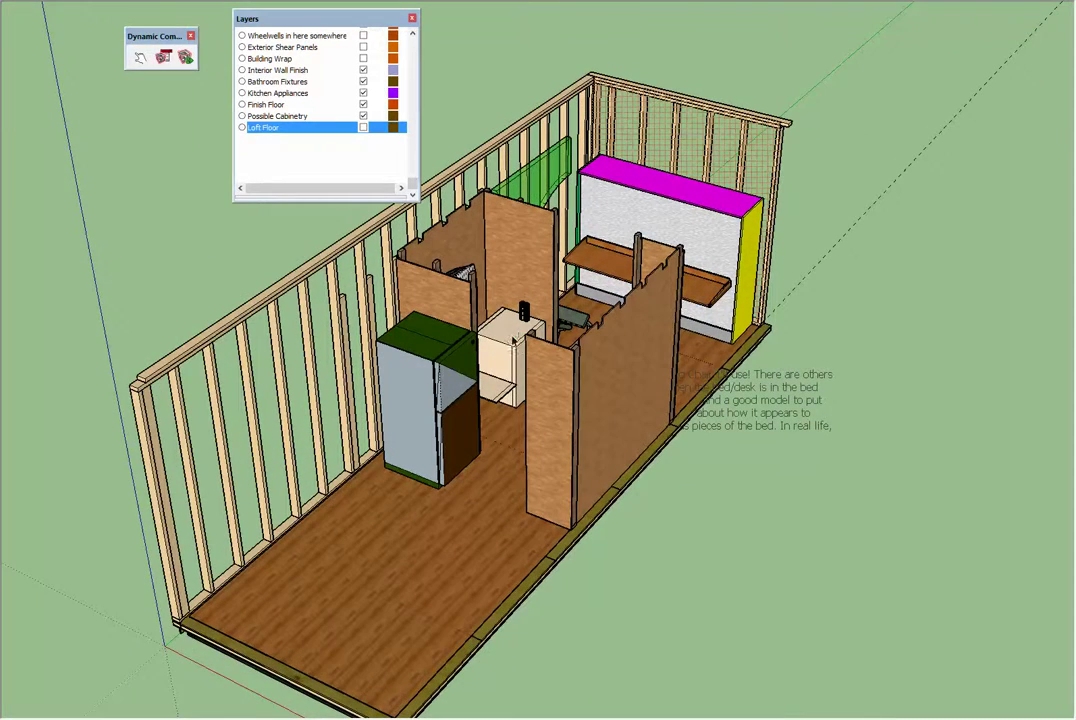